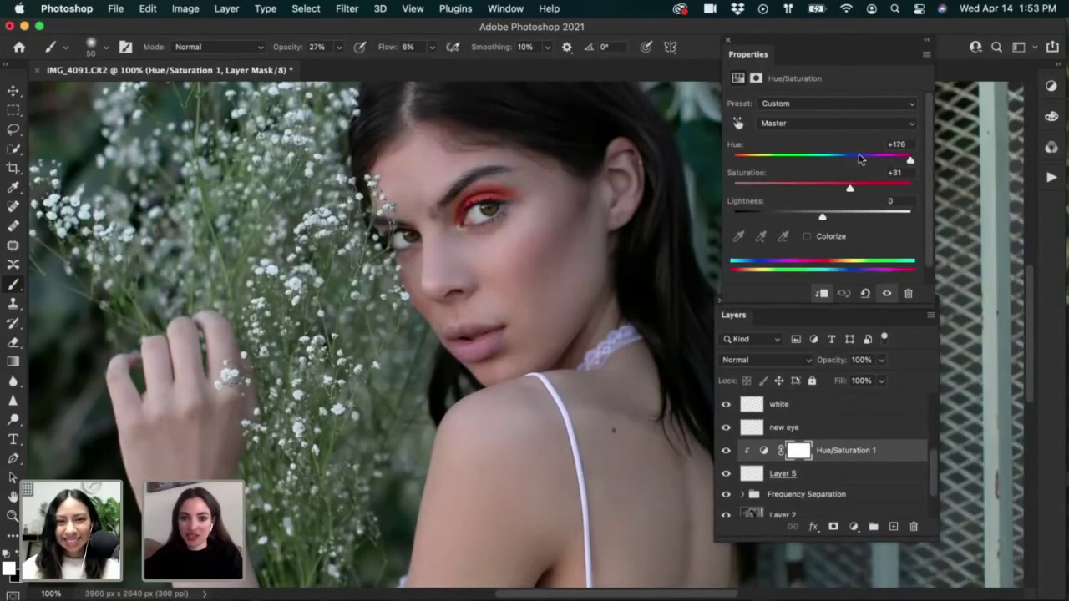
Step: Drag the Hue/Saturation Hue slider left to shift the eyeshadow from orange-red toward cooler colours
drag(809, 156, 751, 156)
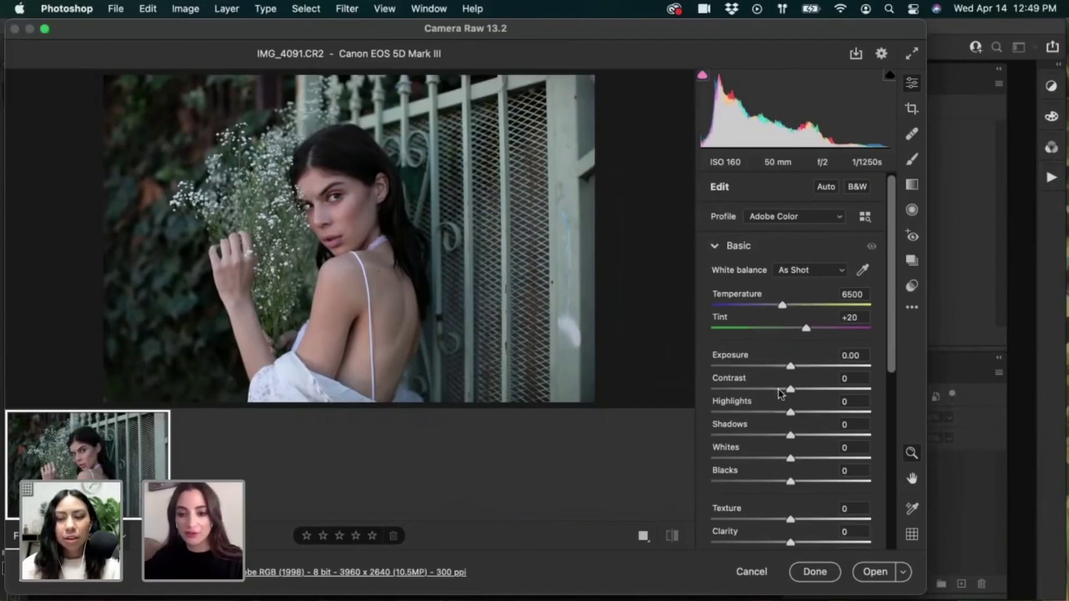
Step: Set Camera Raw Basic to Contrast -7, Shadows +7 and Blacks +6, keeping Exposure at 0.00
drag(791, 390, 786, 394)
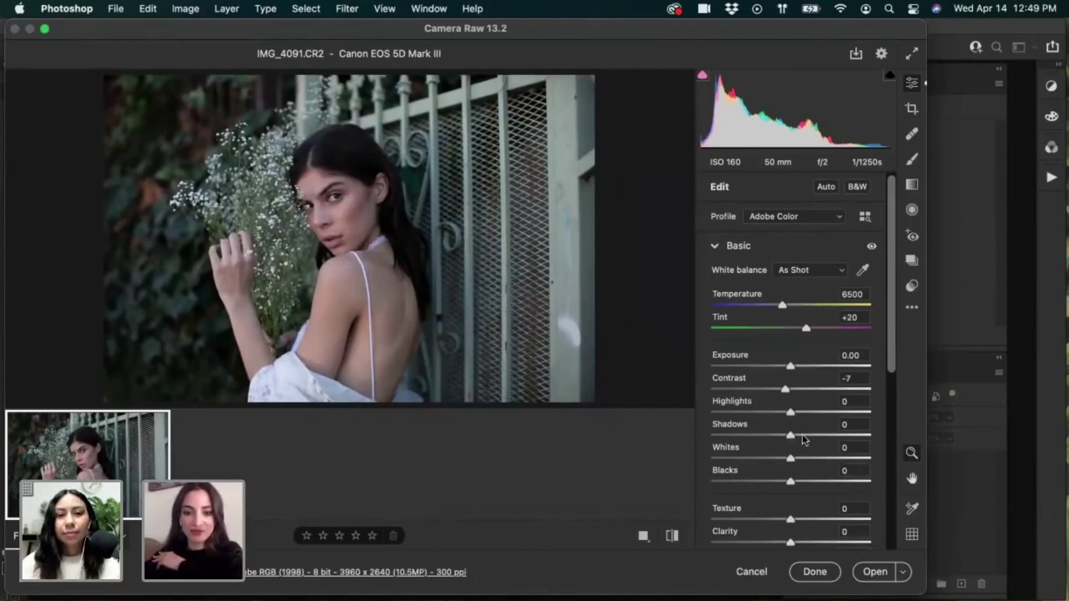
drag(803, 440, 868, 445)
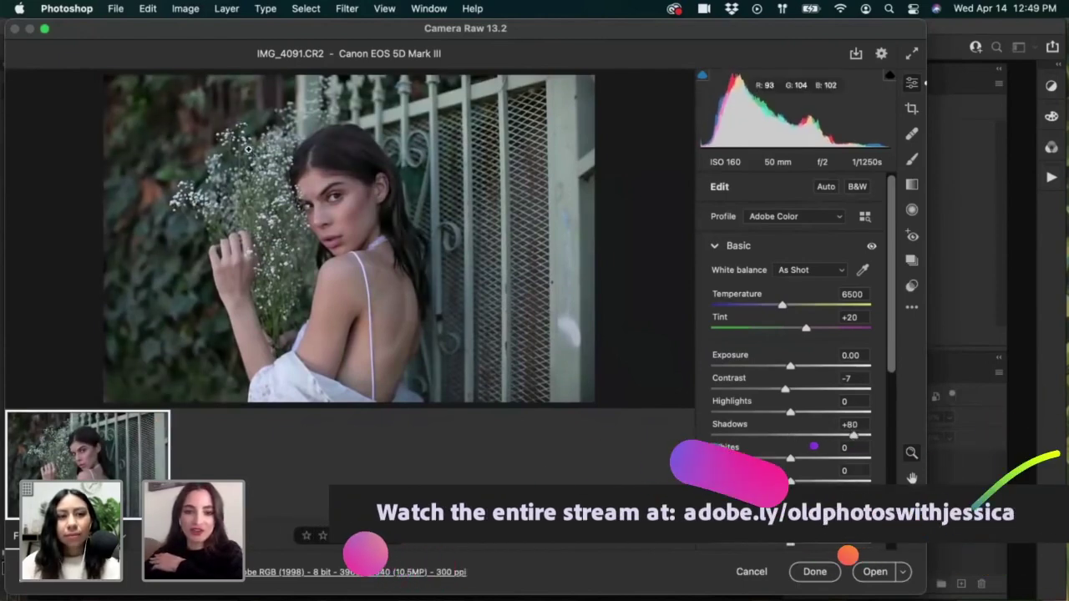
click(796, 441)
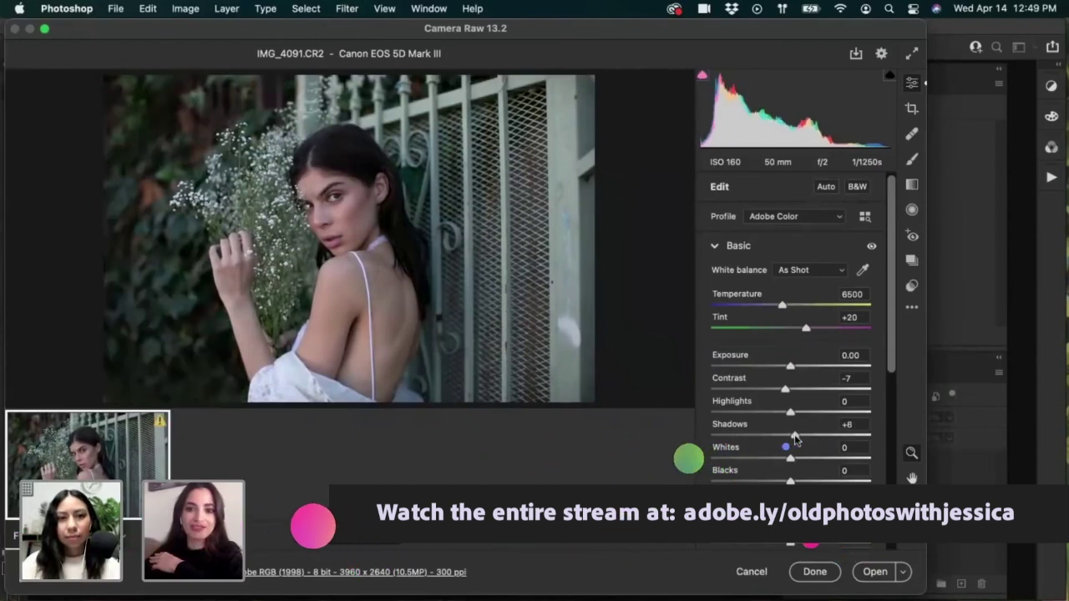
drag(795, 440, 796, 441)
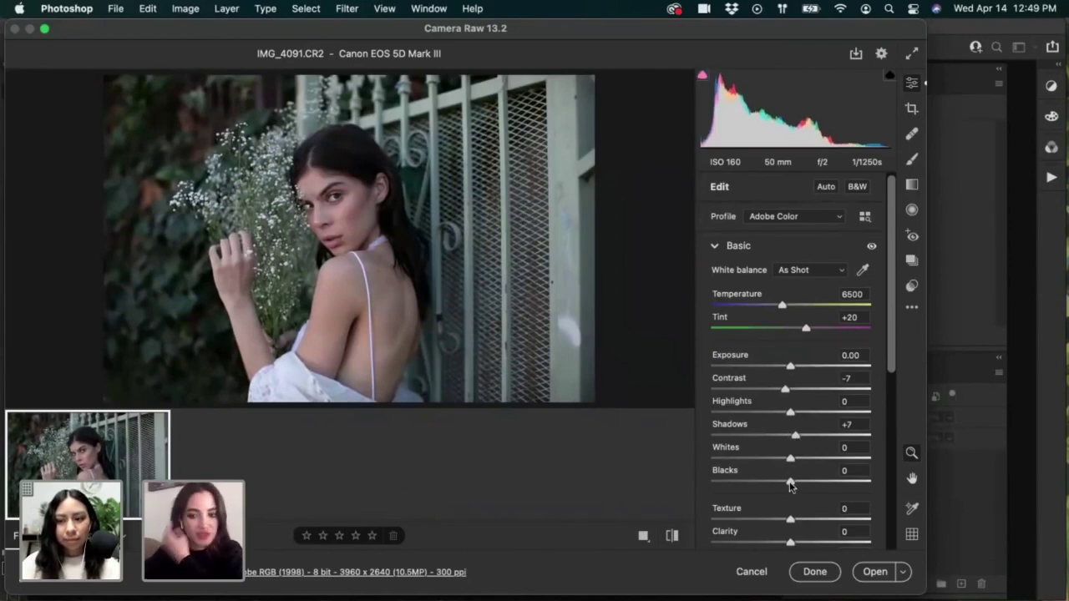
click(817, 489)
drag(841, 489, 799, 482)
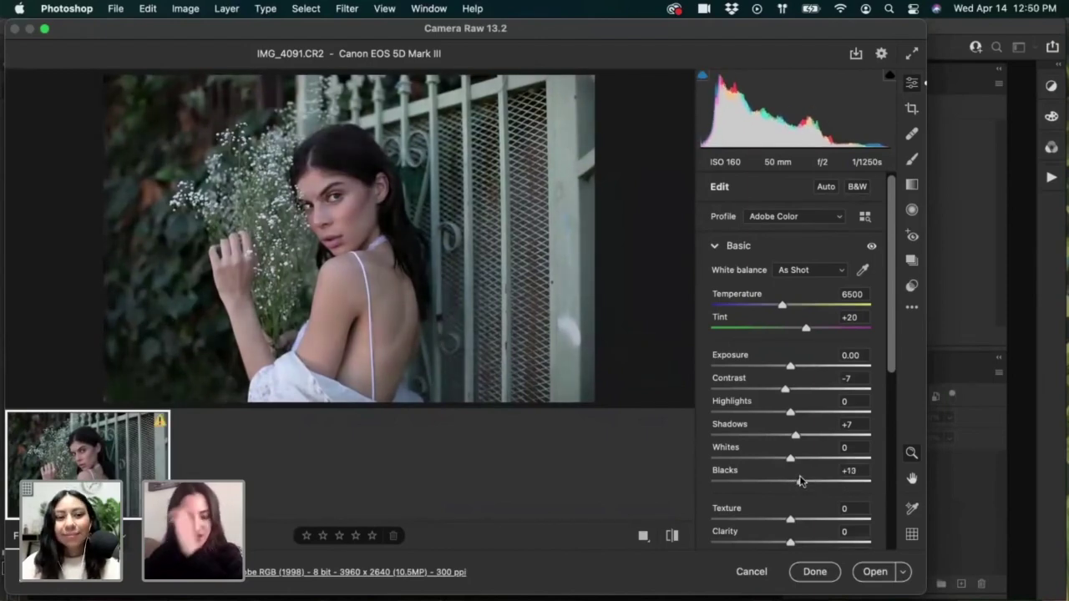
mouse_move(800, 482)
mouse_down()
mouse_move(829, 485)
mouse_move(797, 483)
mouse_up()
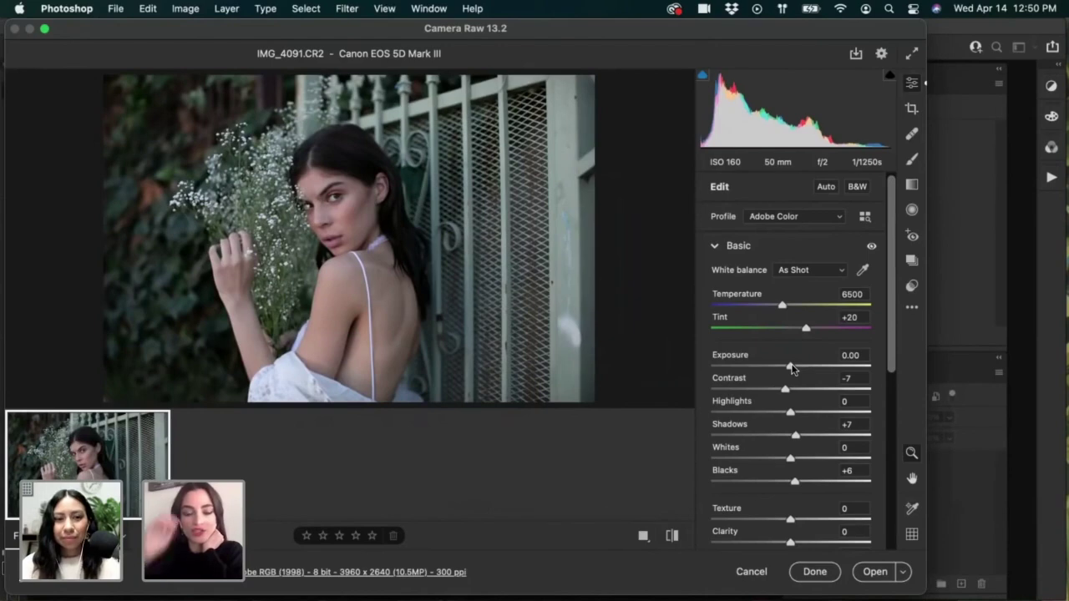
drag(795, 368, 794, 368)
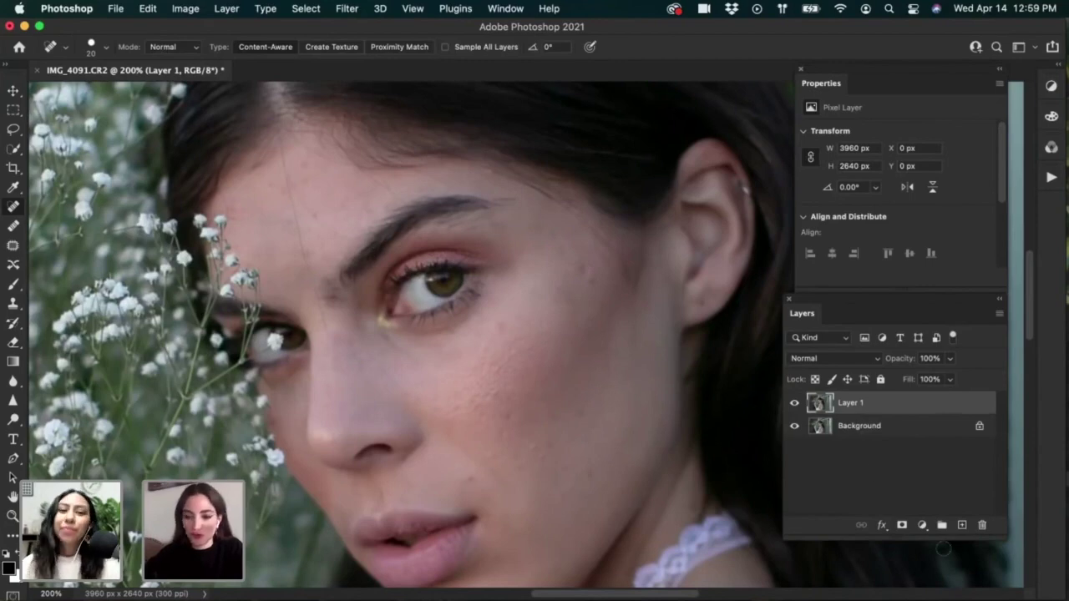
Step: Replace Layer 1 with a new empty layer and enable Sample All Layers for healing
key(Delete)
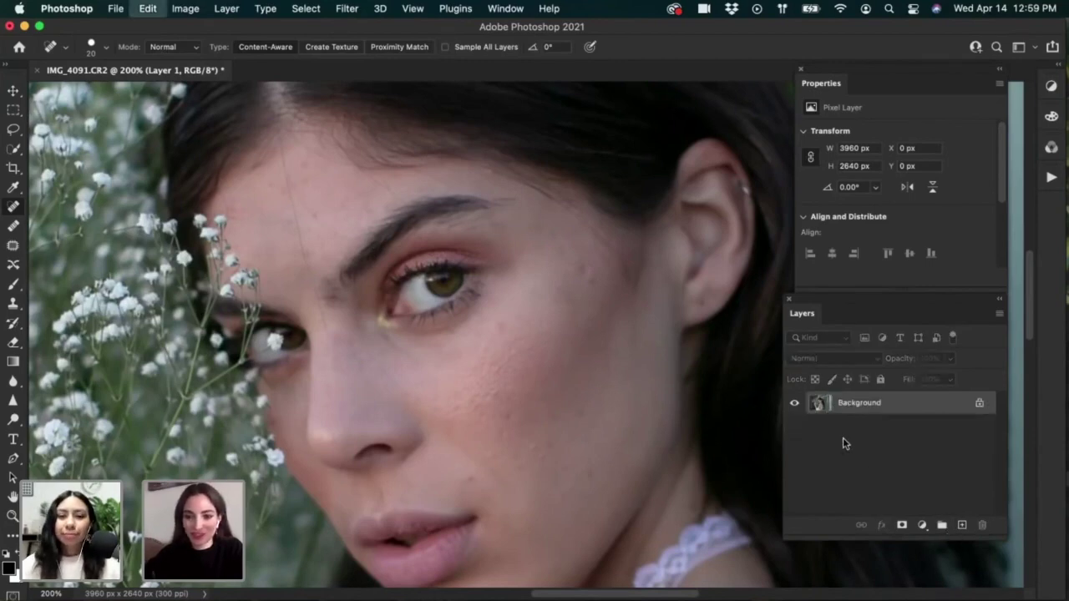
click(962, 526)
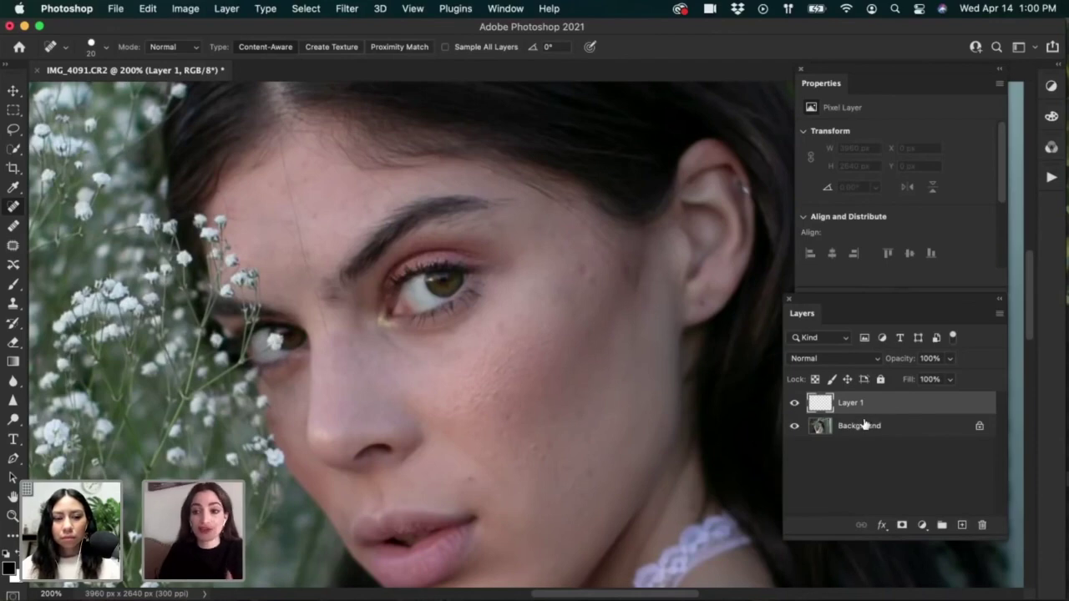
click(447, 46)
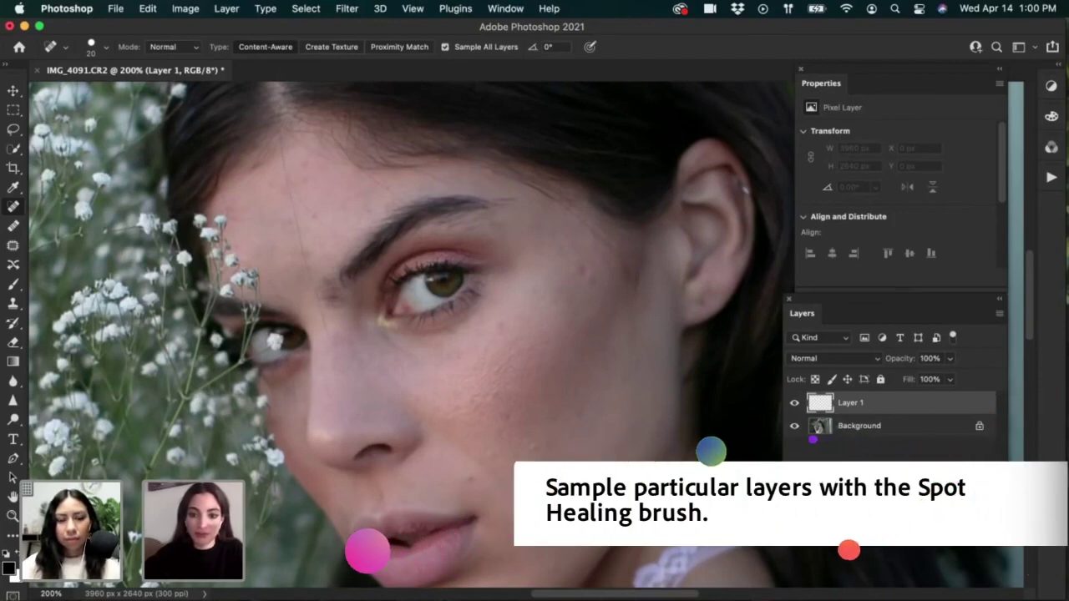
Step: Spot-heal the dark mole on the face, then clear the brush size value
click(582, 273)
click(582, 273)
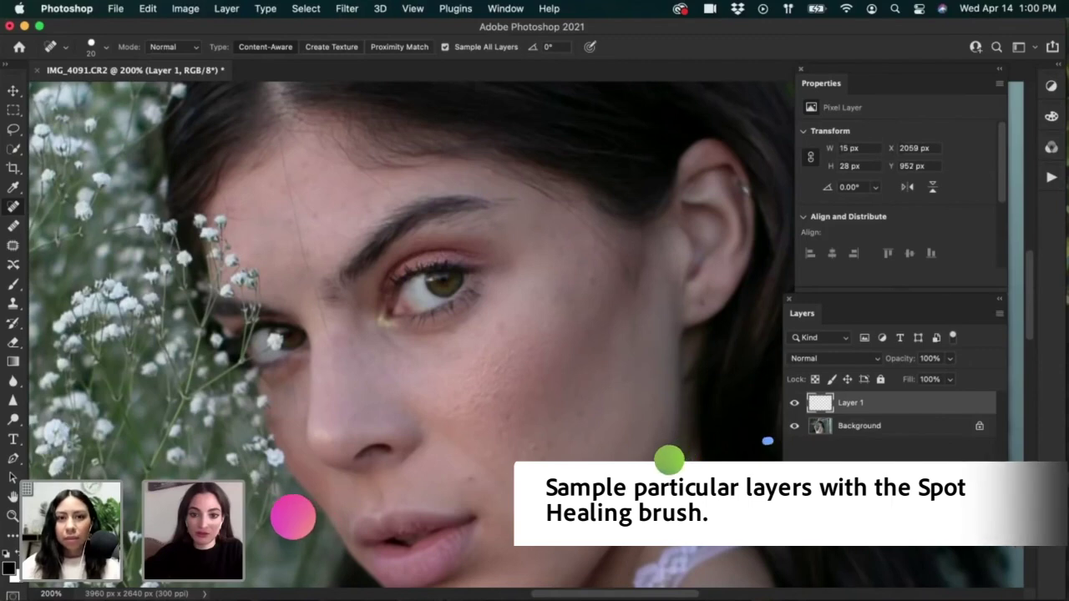
click(93, 46)
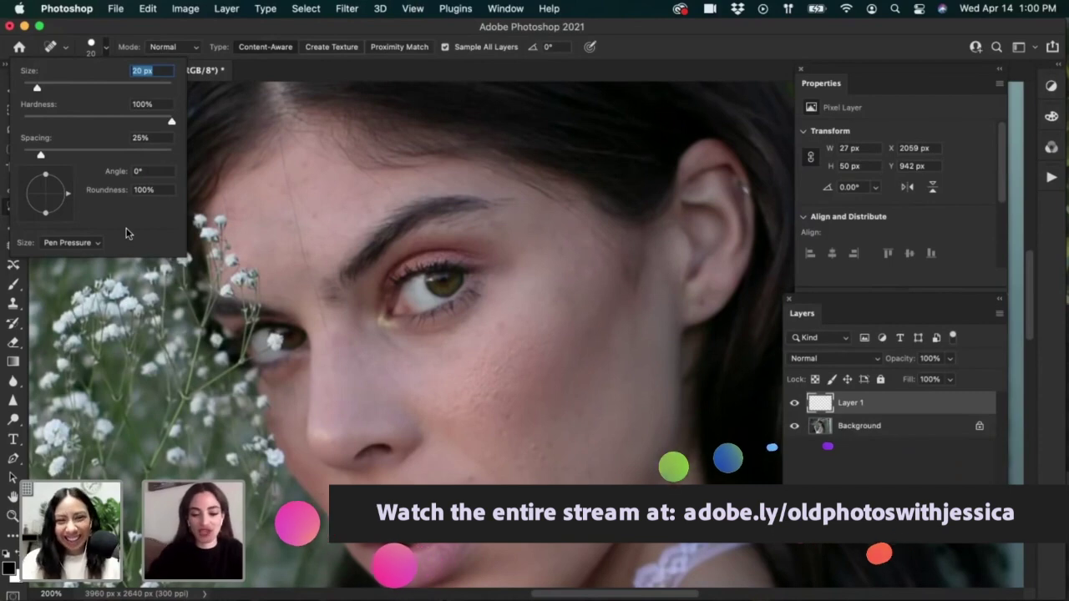
key(BackSpace)
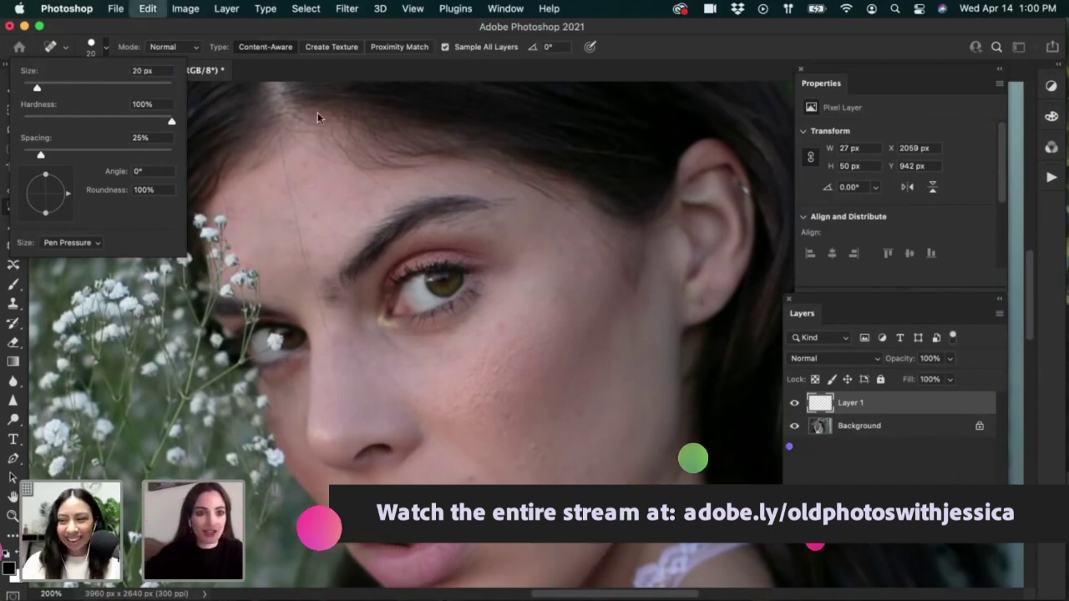
Step: Dismiss the invalid brush-size warnings and bring the brush size settings back up
click(318, 112)
click(567, 283)
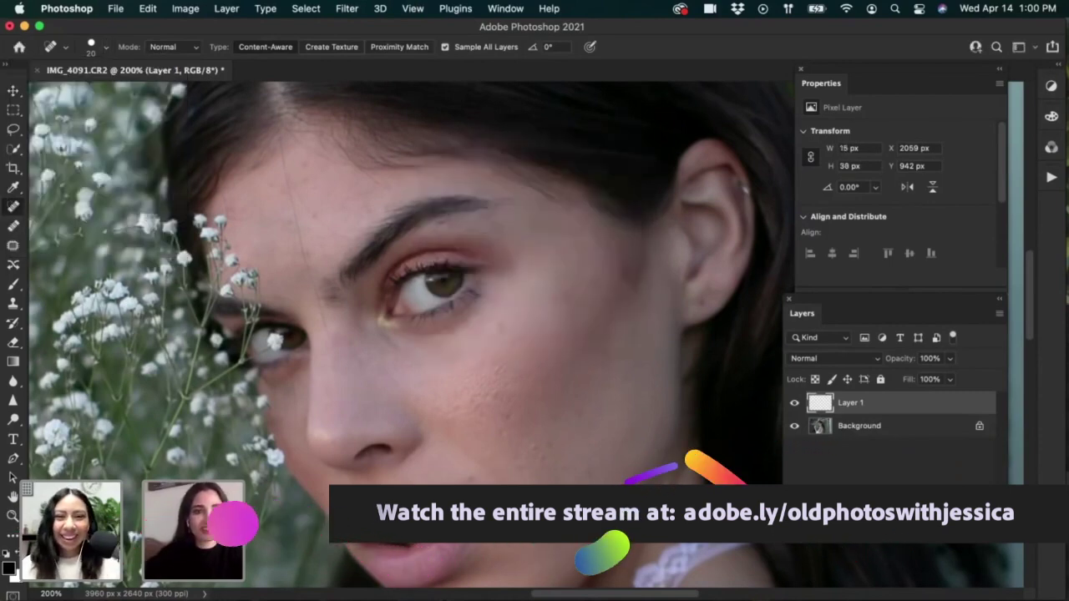
click(90, 51)
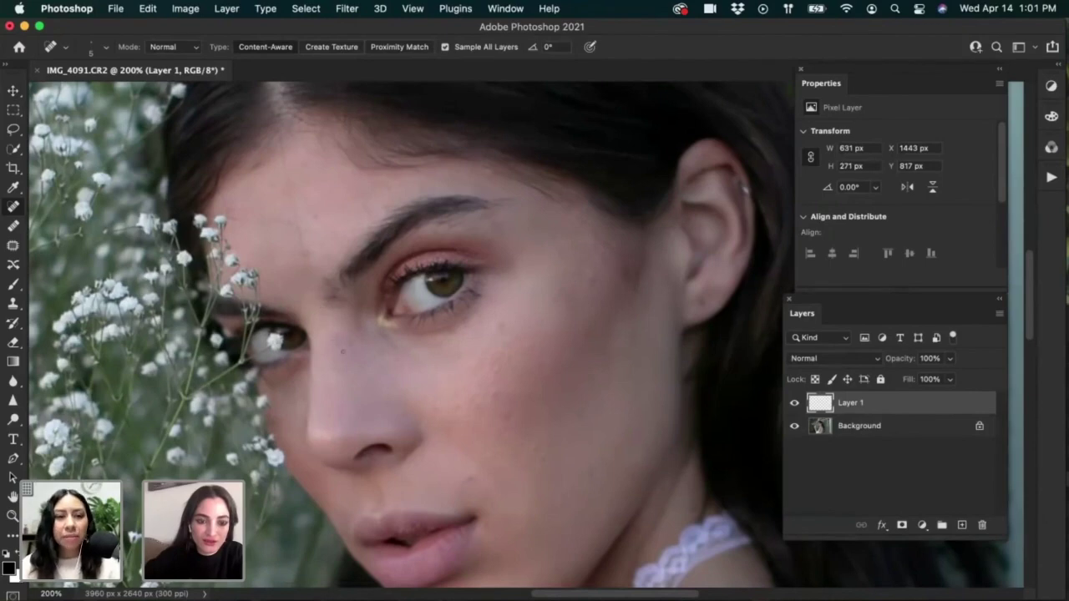
Step: Zoom in and heal a stray hair and a fine line on the forehead
key(super+equal)
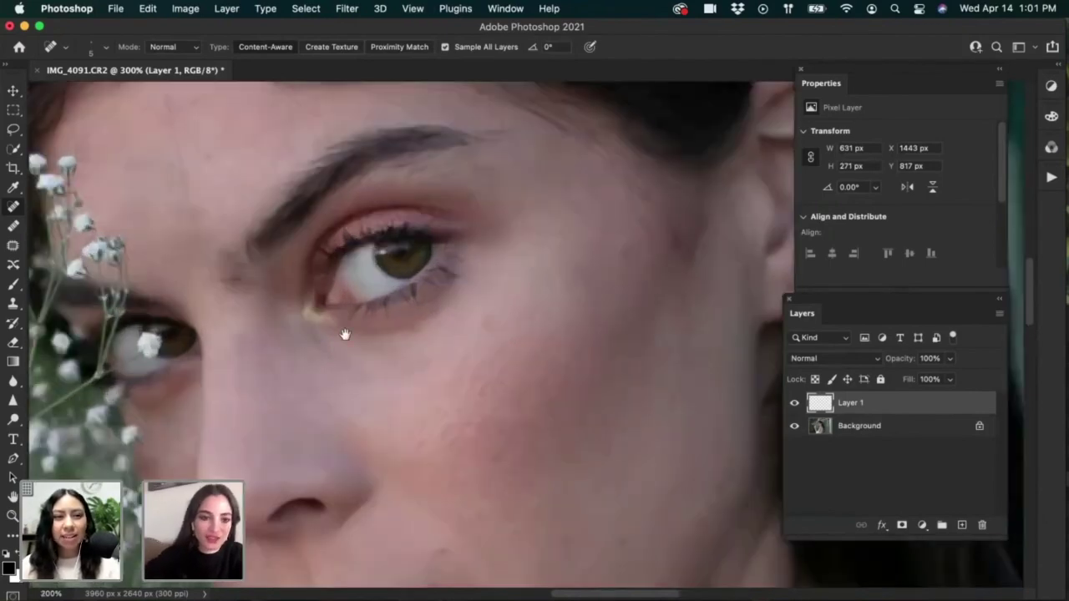
scroll(346, 334, left, 4)
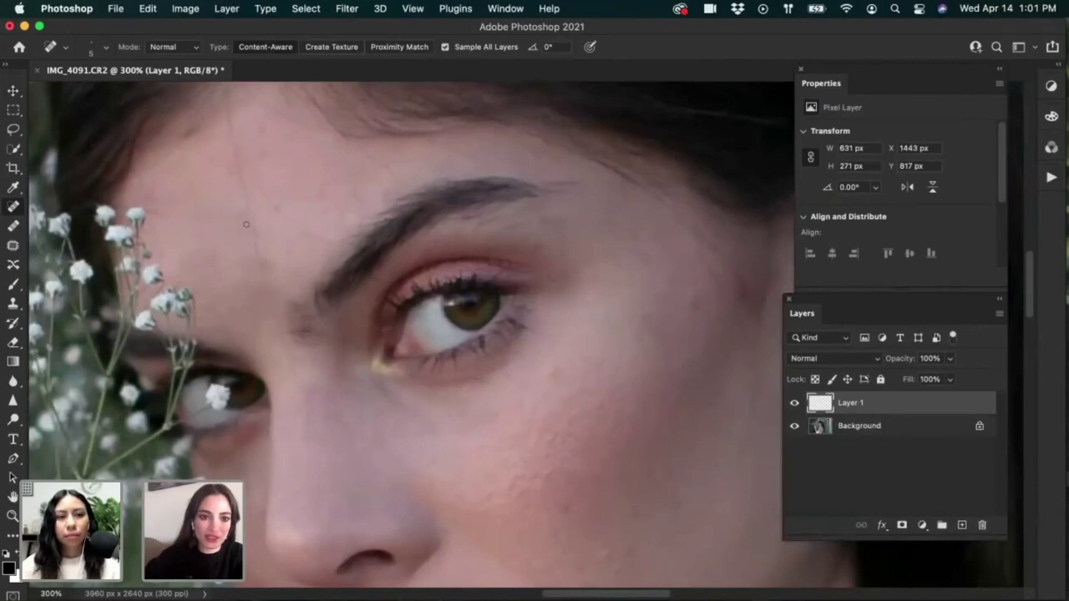
drag(248, 215, 254, 247)
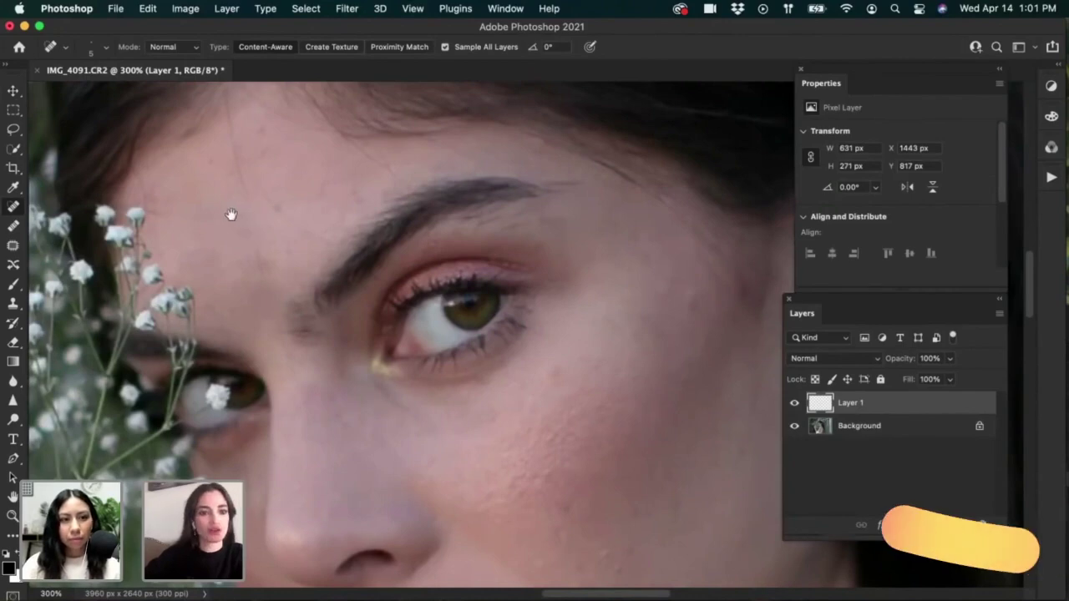
scroll(233, 216, up, 2)
scroll(232, 216, left, 1)
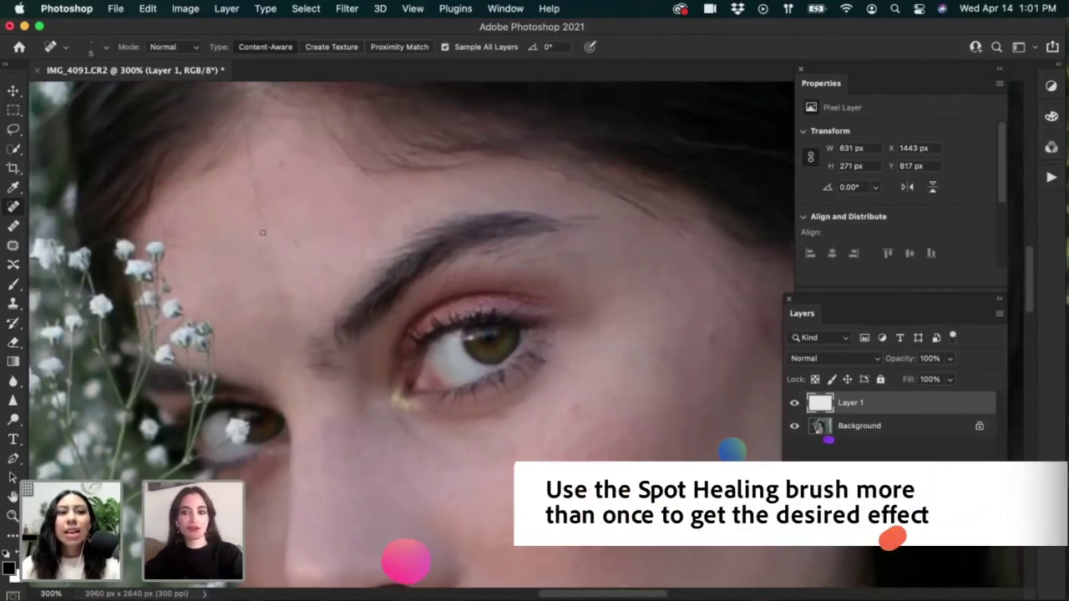
mouse_move(259, 207)
mouse_down()
mouse_move(264, 231)
mouse_move(251, 167)
mouse_up()
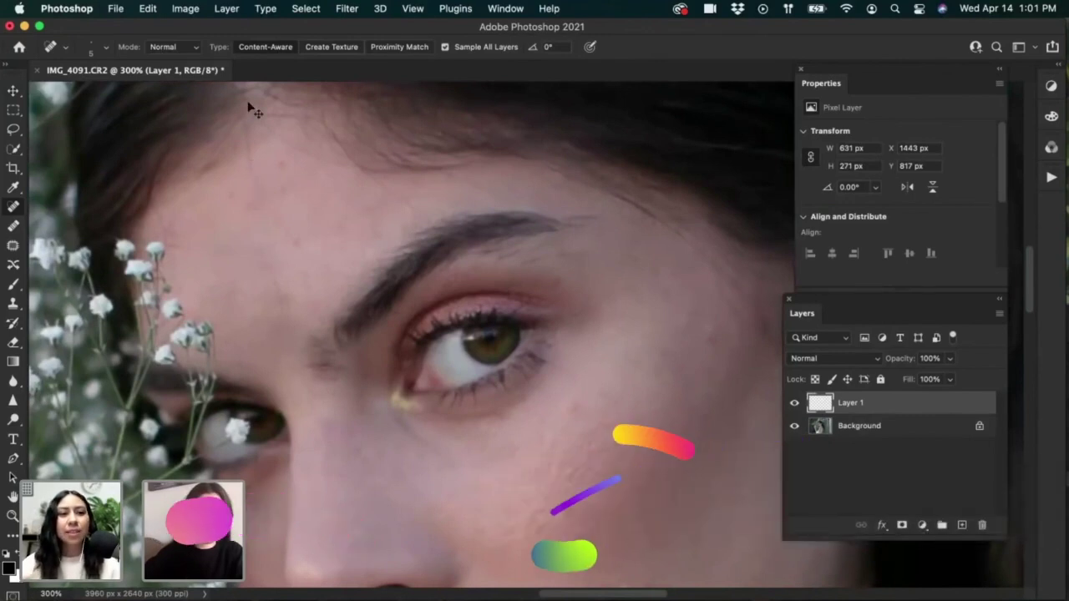
Step: At 400% zoom, heal the remaining flyaway hairs across the forehead and above the brow
key(super+equal)
drag(318, 172, 468, 228)
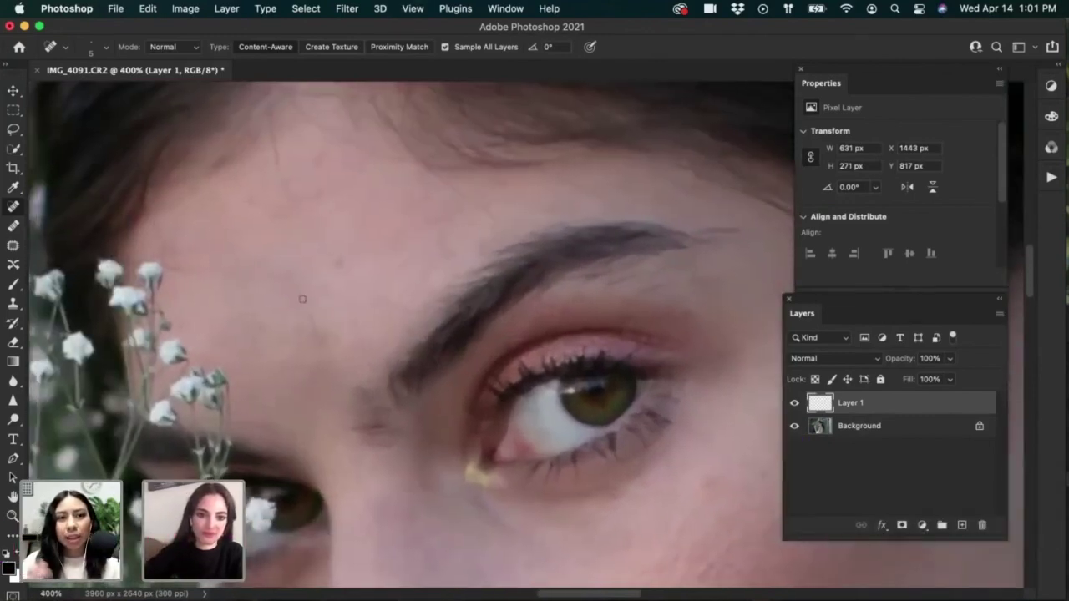
drag(313, 319, 319, 355)
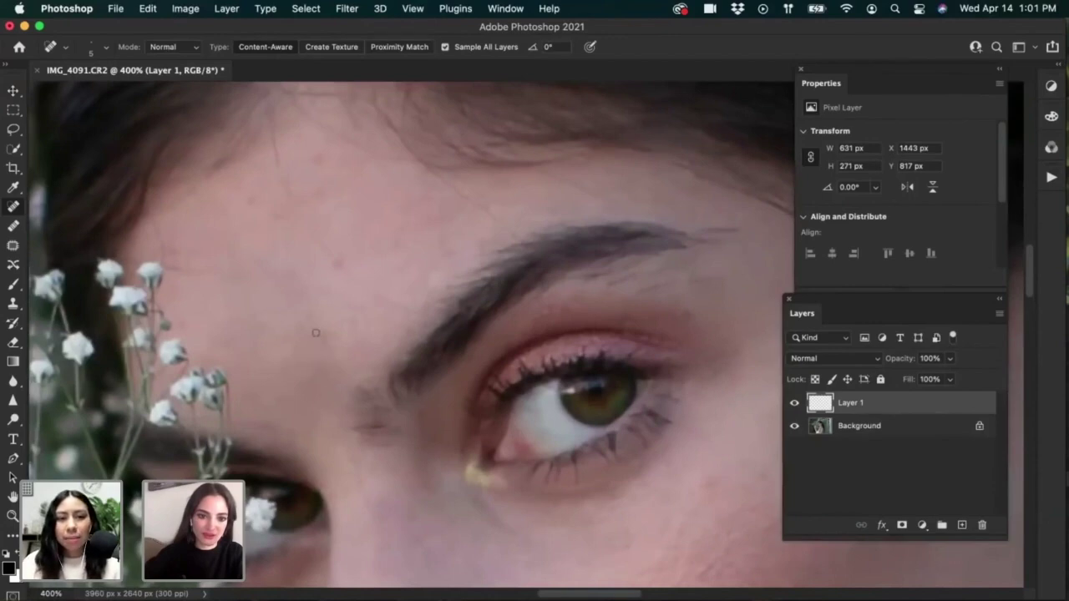
drag(311, 307, 315, 331)
drag(330, 385, 350, 449)
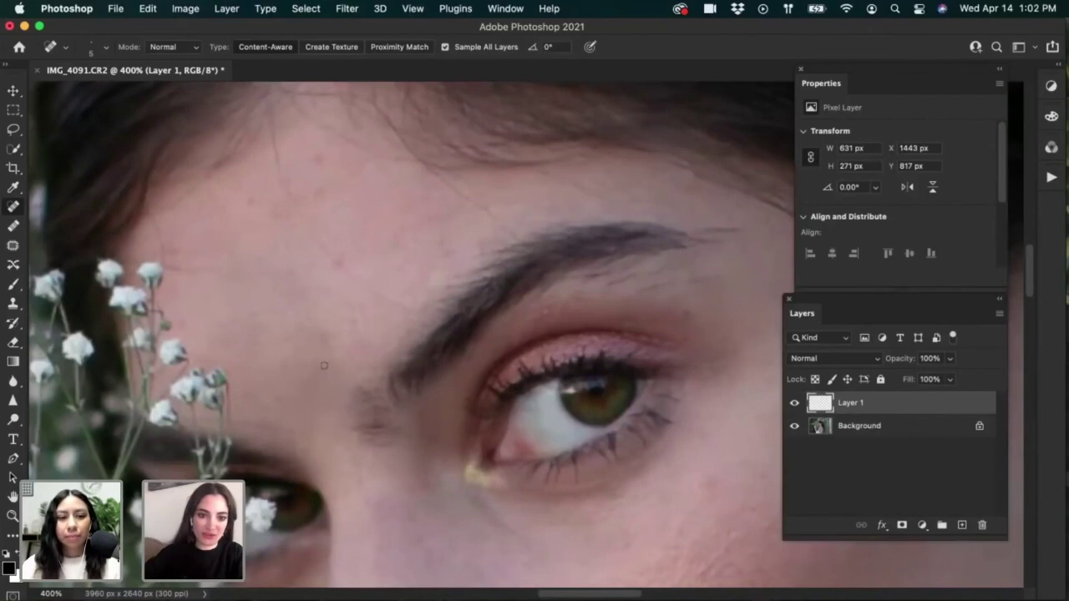
drag(324, 365, 339, 406)
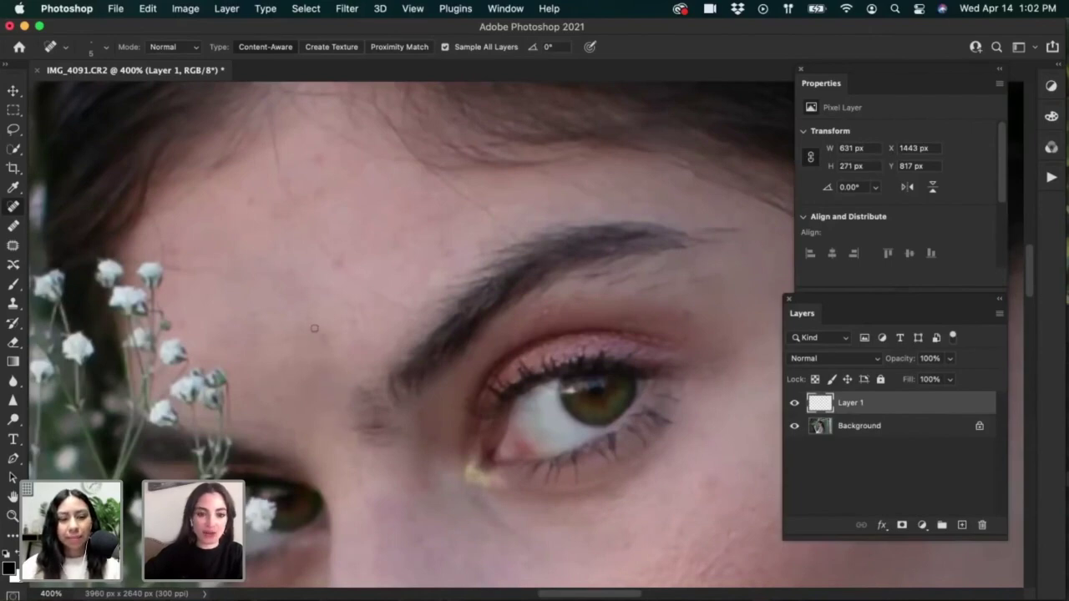
drag(307, 306, 321, 343)
drag(274, 138, 302, 217)
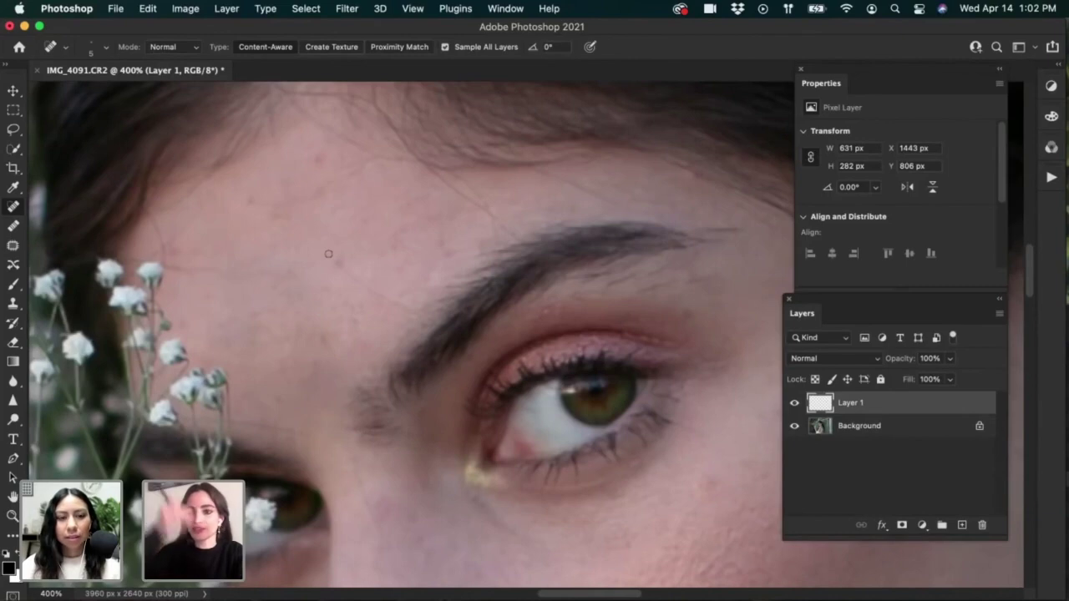
drag(288, 176, 288, 190)
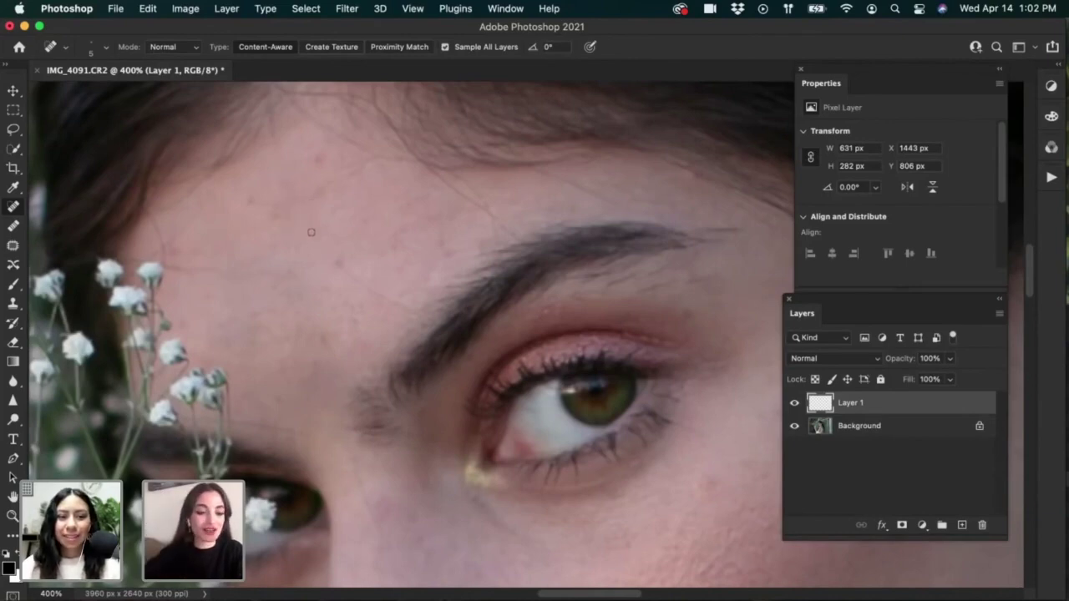
mouse_move(297, 199)
mouse_down()
mouse_move(356, 281)
mouse_move(432, 319)
mouse_up()
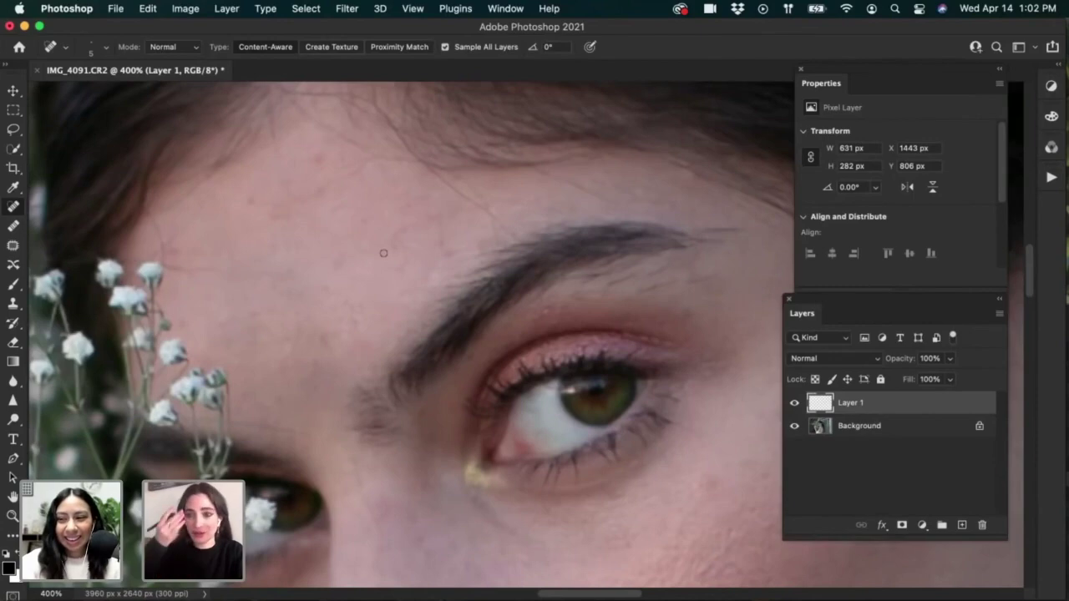
Step: Heal small spots on the forehead and inner brow, uneven cheek texture, and two cheek spots
click(189, 253)
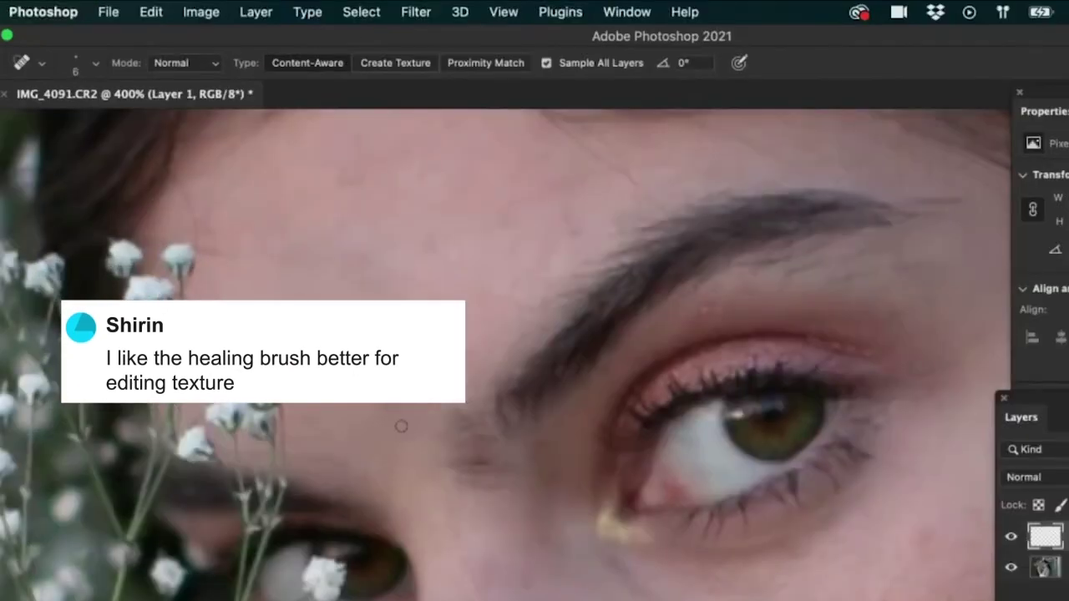
click(456, 302)
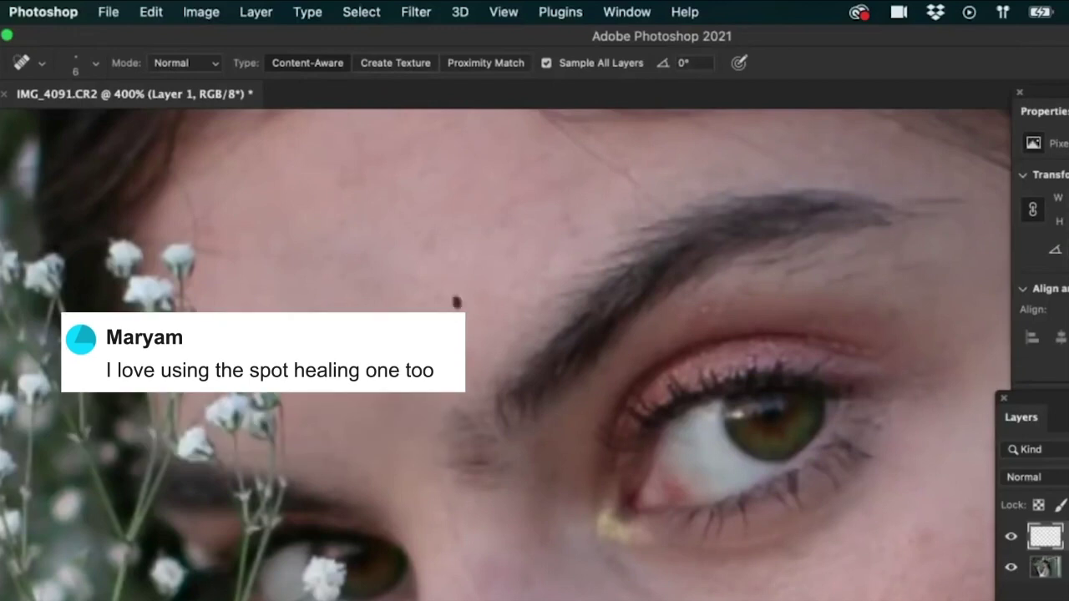
scroll(370, 453, down, 5)
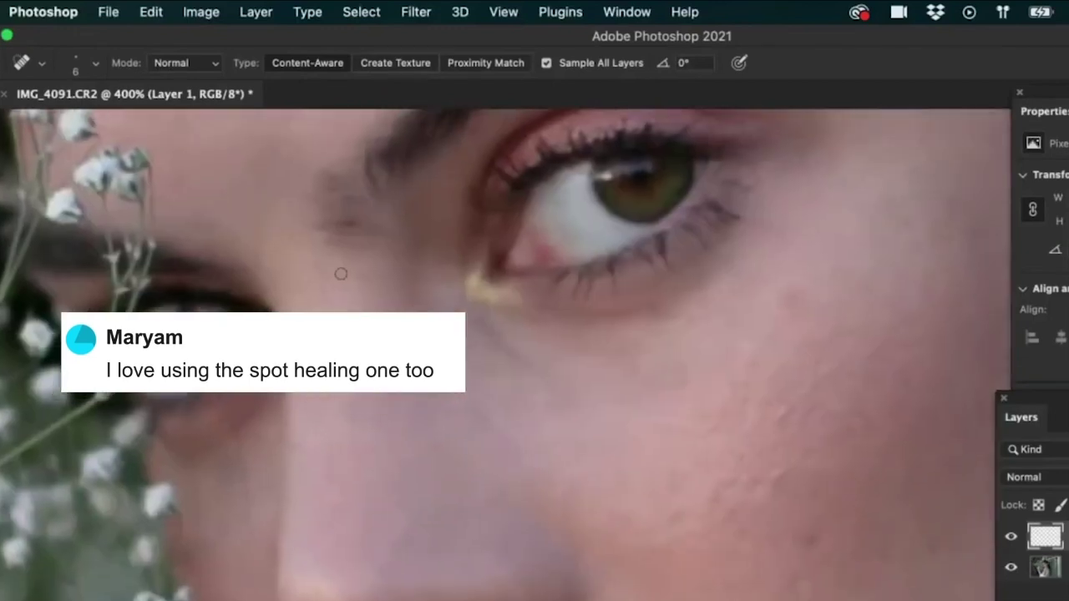
drag(323, 272, 364, 390)
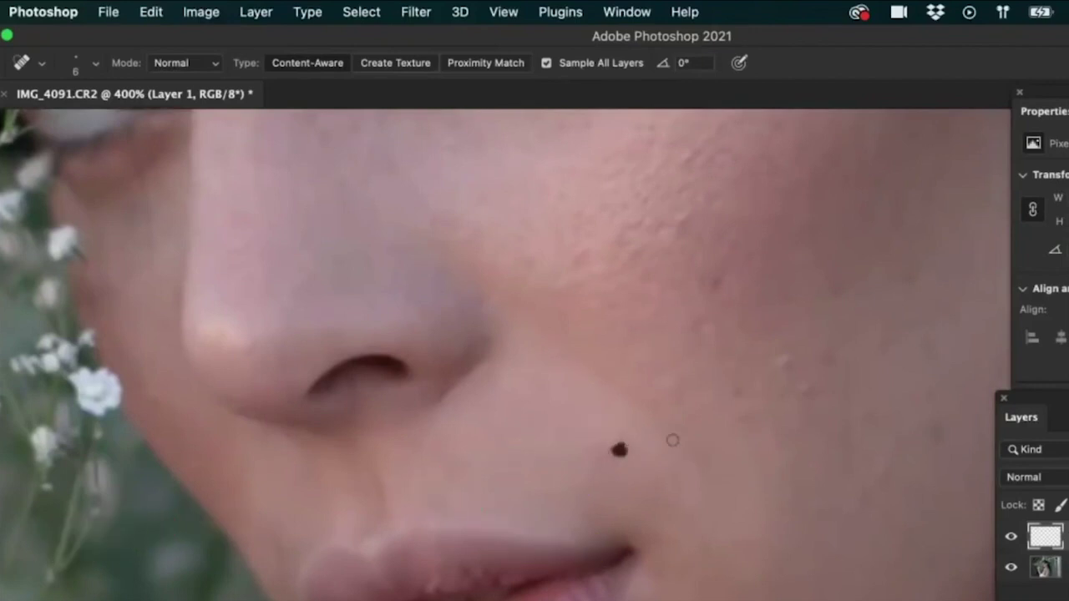
click(618, 442)
click(784, 364)
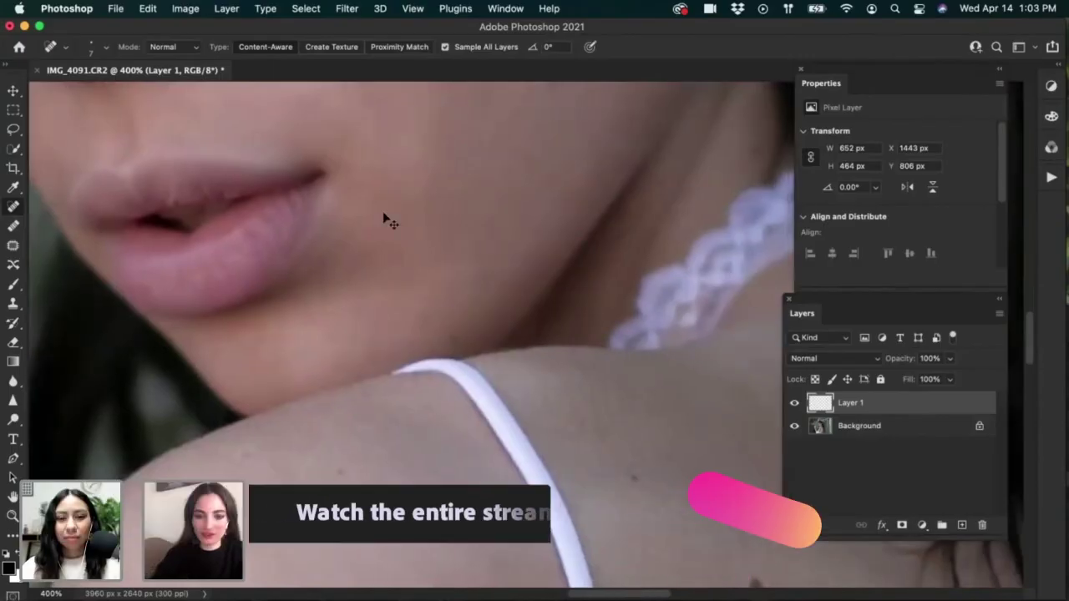
key(super+minus)
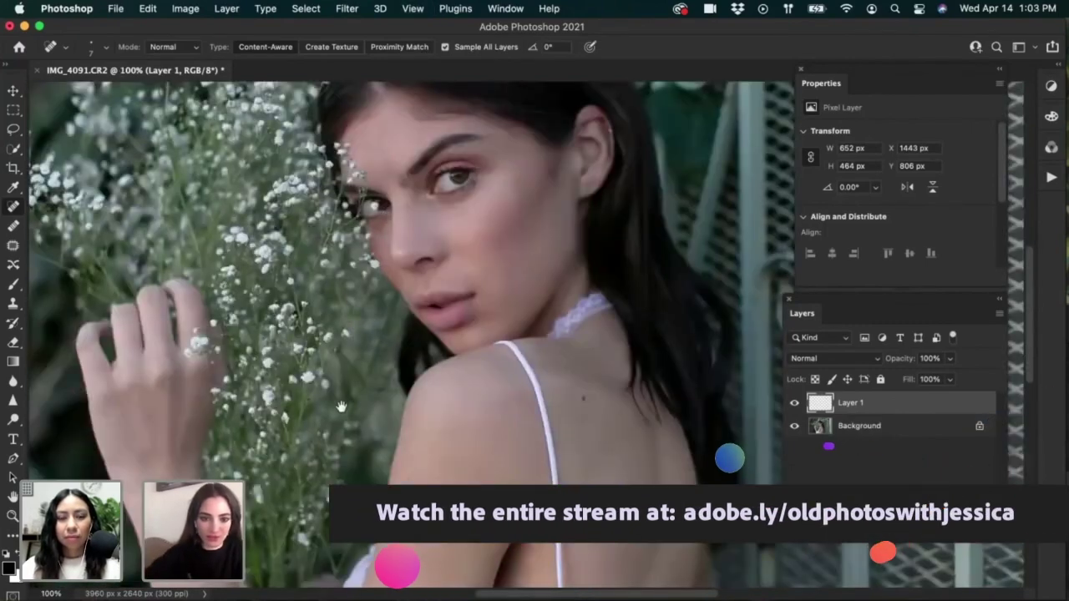
drag(345, 282, 313, 365)
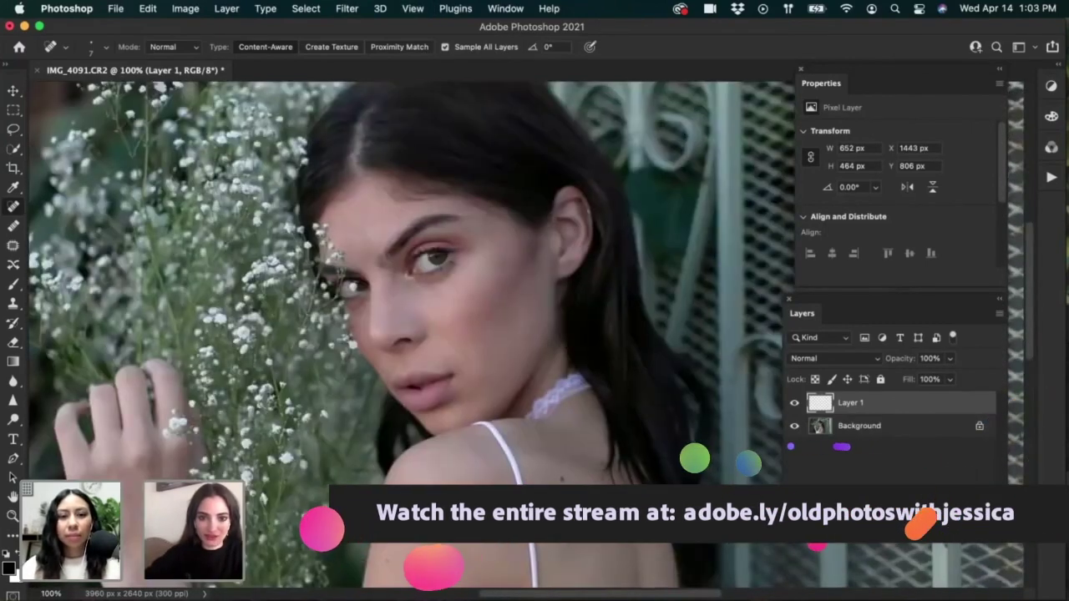
click(794, 403)
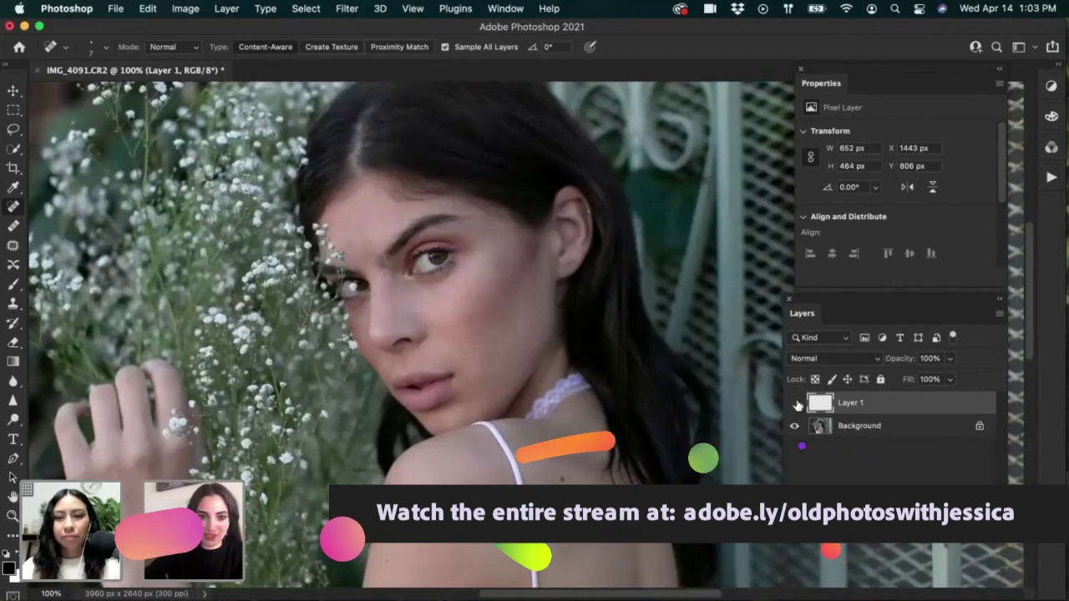
click(795, 402)
key(super+plus)
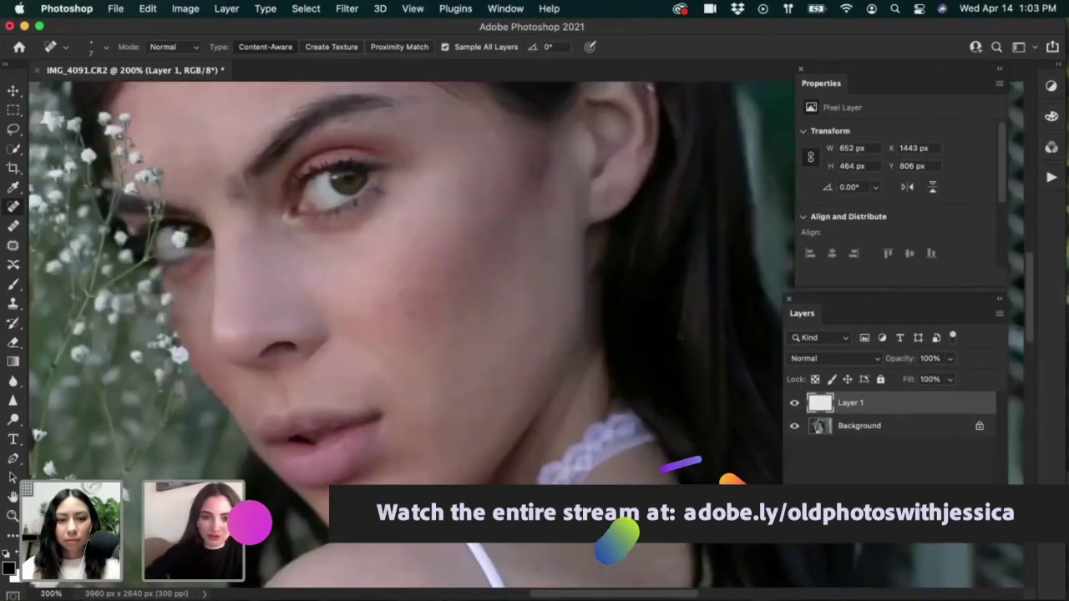
click(796, 403)
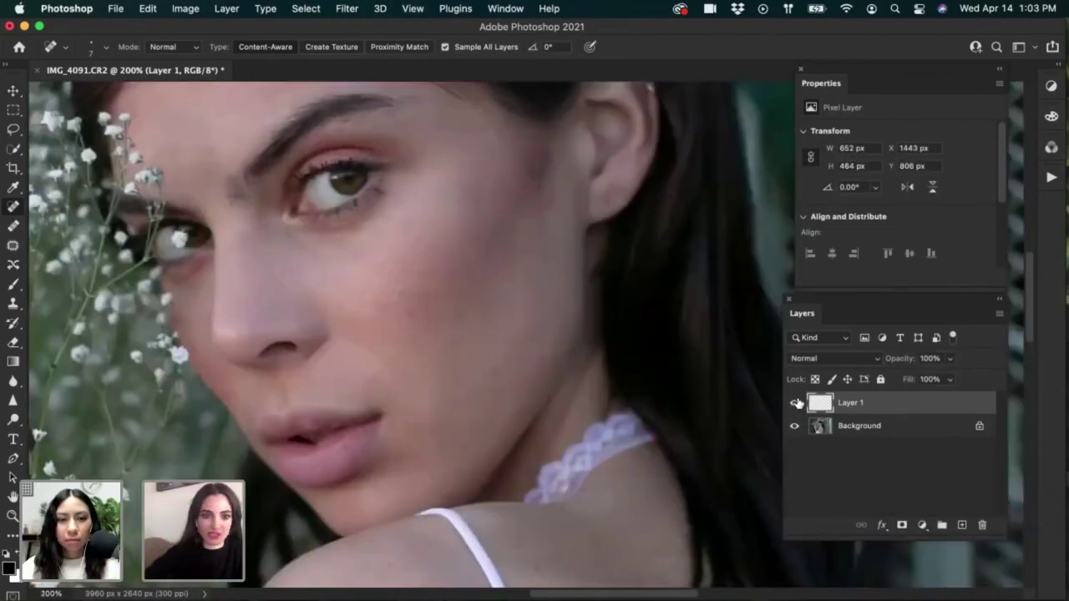
click(794, 403)
drag(472, 406, 535, 437)
drag(227, 181, 275, 254)
key(bracketright)
key(bracketright)
key(bracketright)
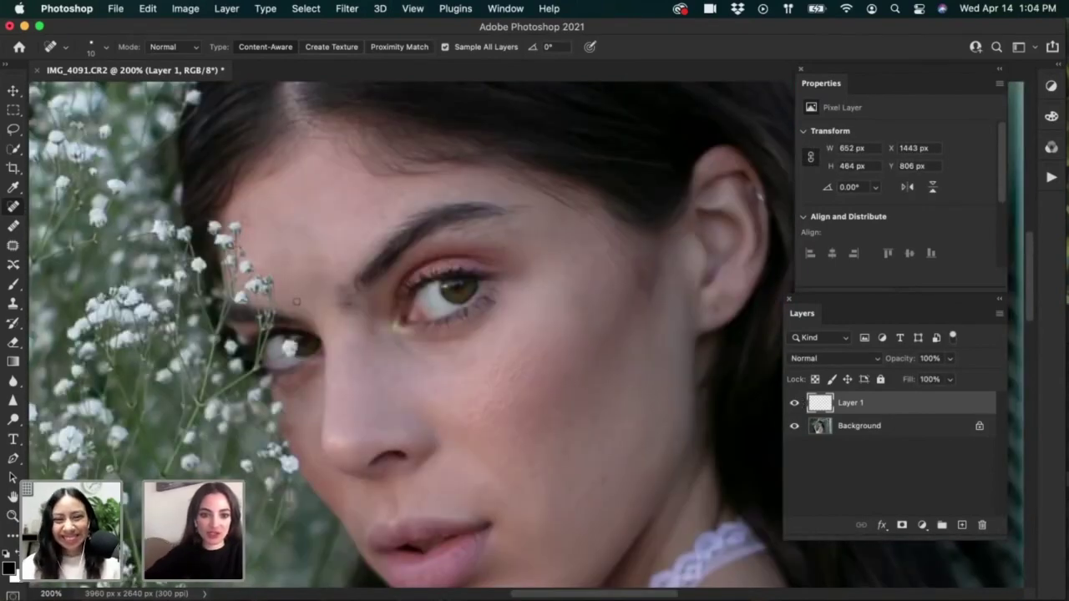
key(a)
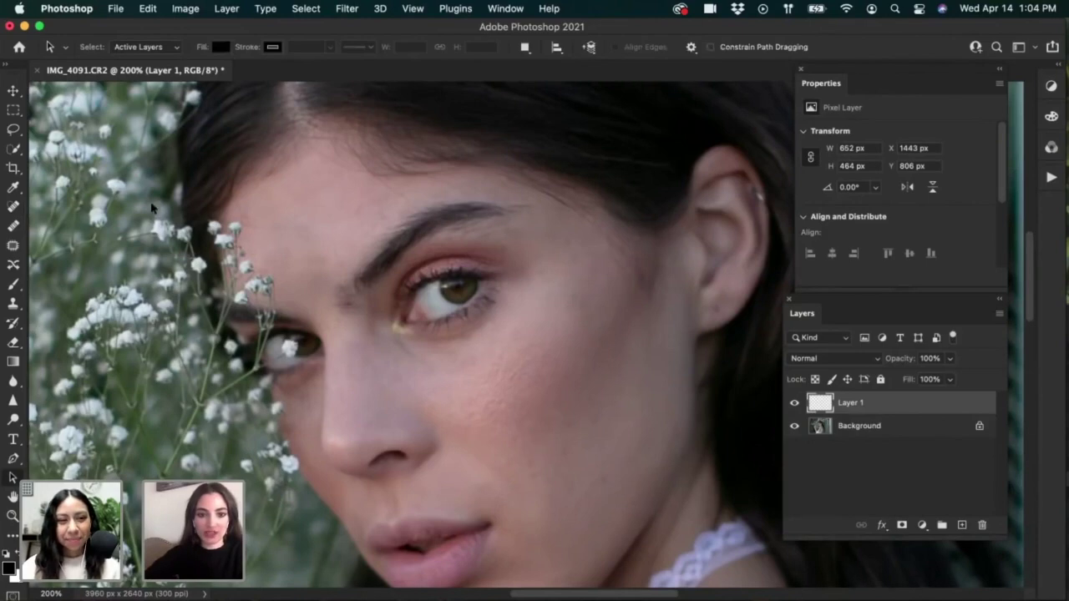
key(v)
scroll(518, 443, down, 3)
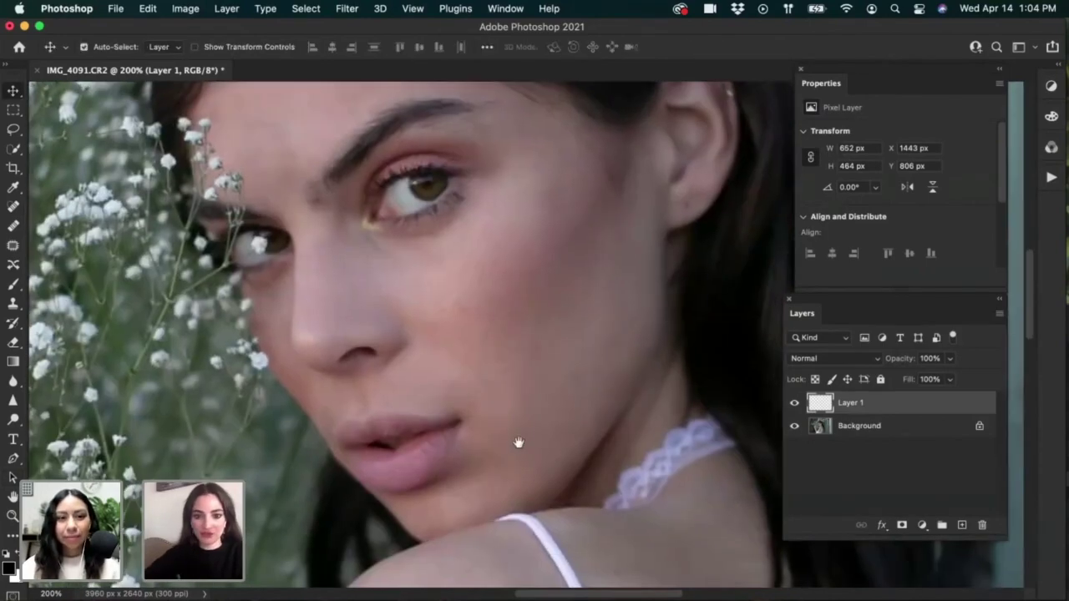
scroll(585, 351, down, 5)
scroll(585, 351, left, 3)
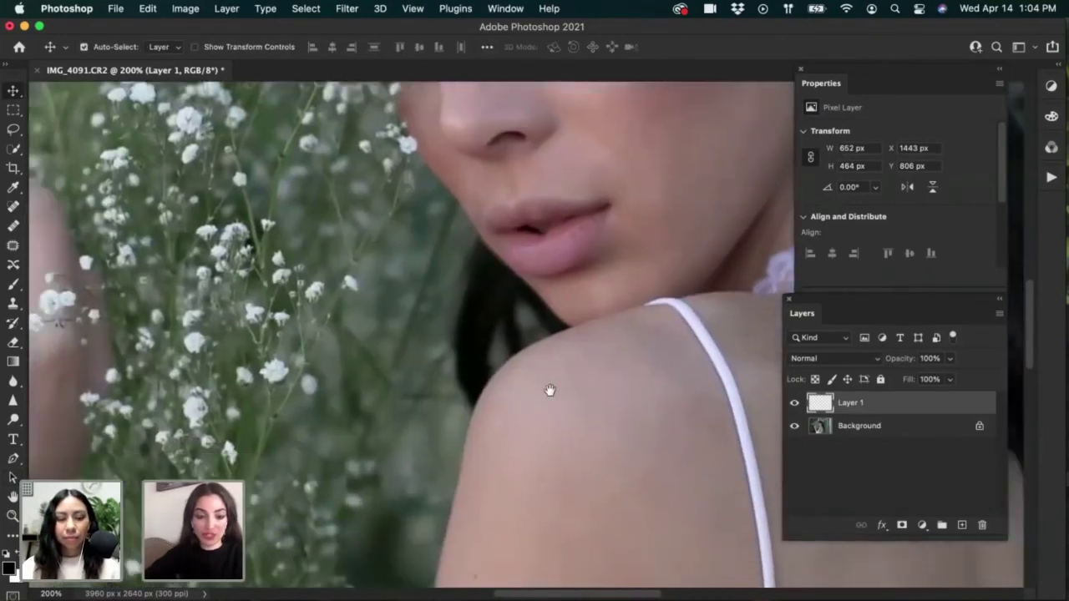
Step: Recentre the face and run the Frequency Separation action on the portrait
scroll(584, 334, up, 5)
scroll(584, 334, right, 3)
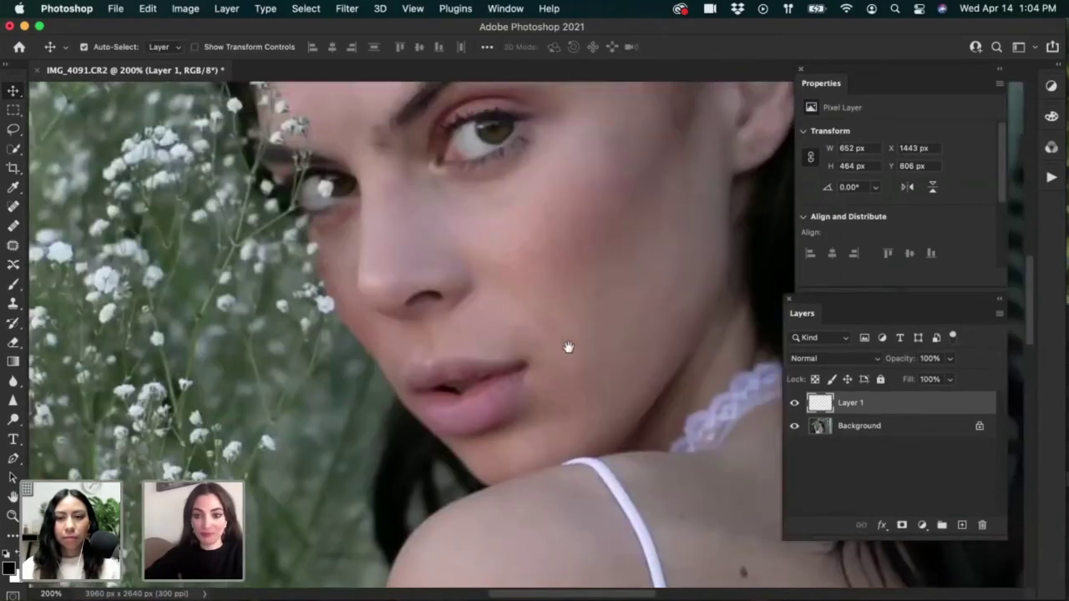
drag(568, 346, 534, 380)
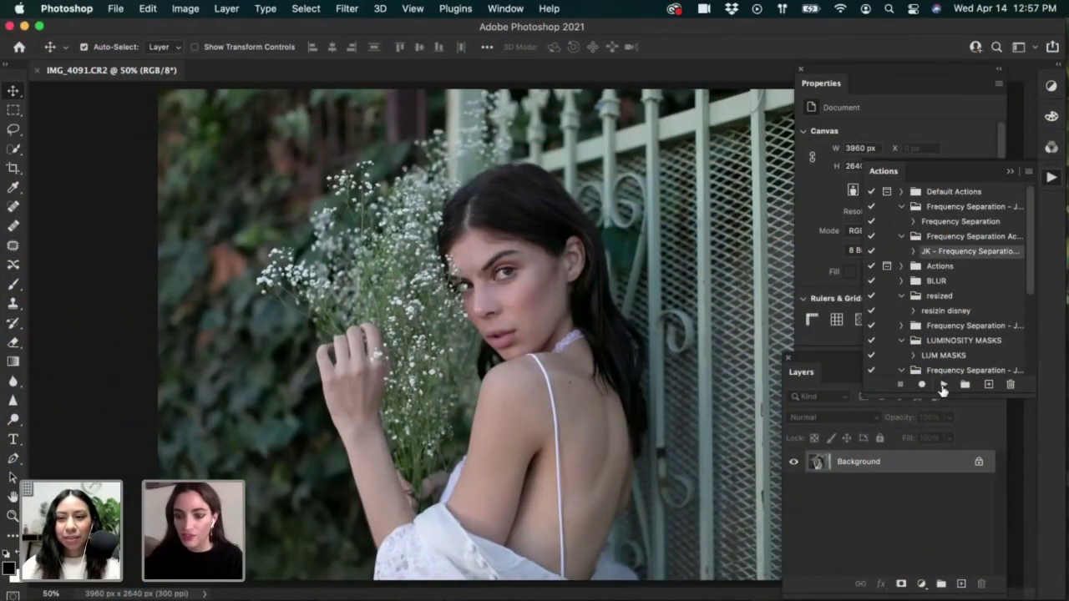
click(942, 384)
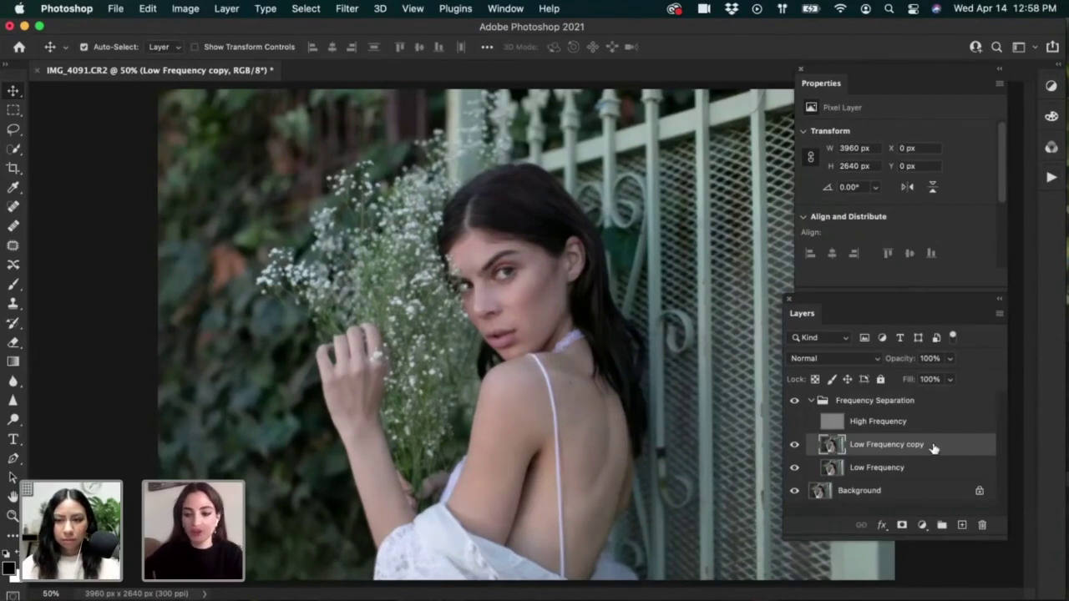
Step: Delete the Low Frequency copy layer, zoom to 100%, and toggle High Frequency to compare
drag(933, 449, 982, 526)
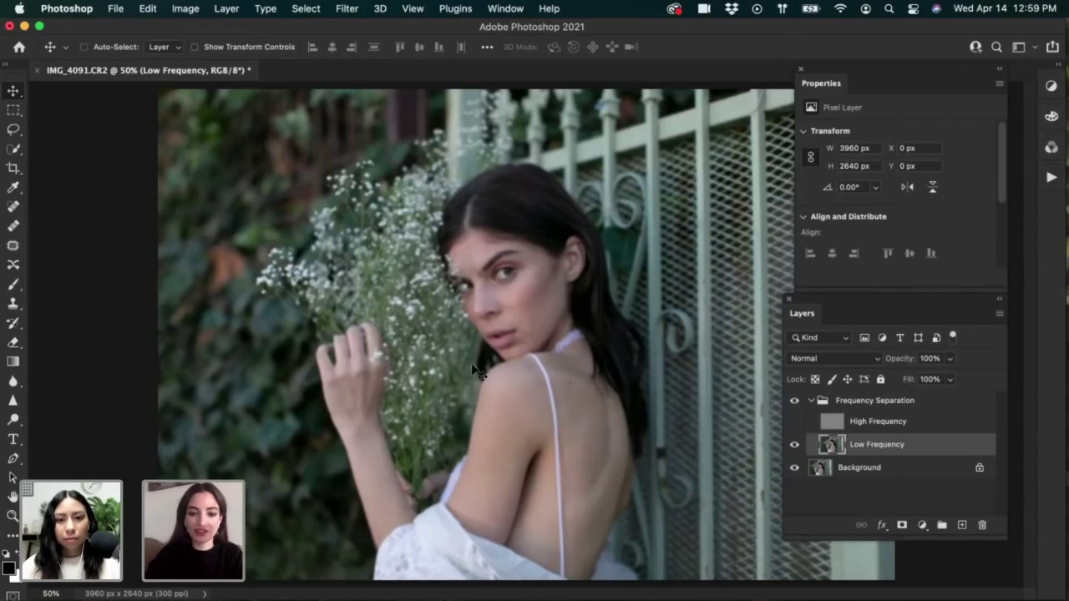
key(super+equal)
key(super+equal)
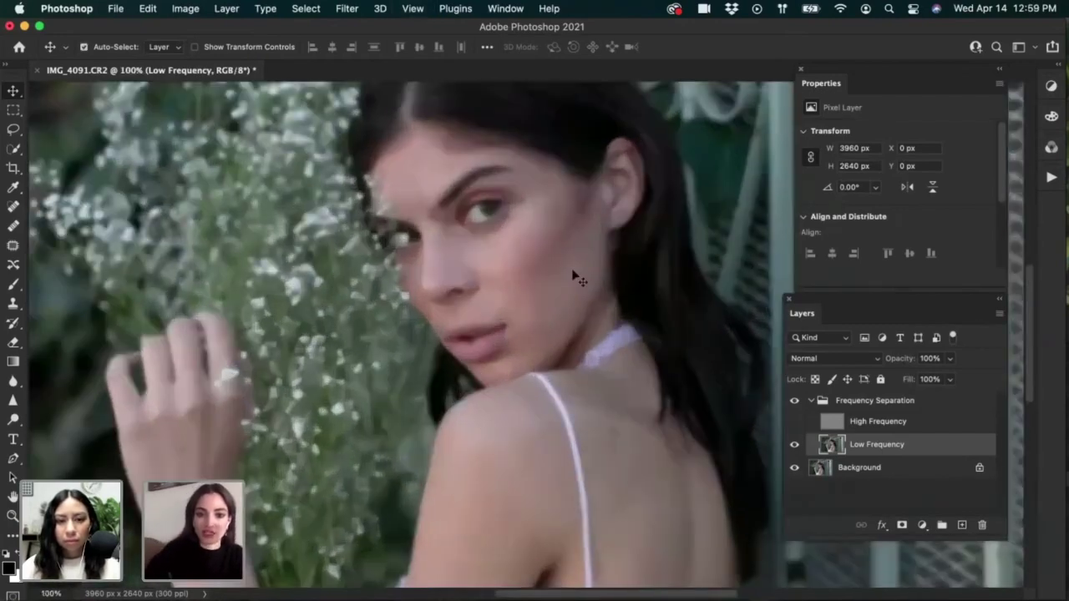
click(808, 424)
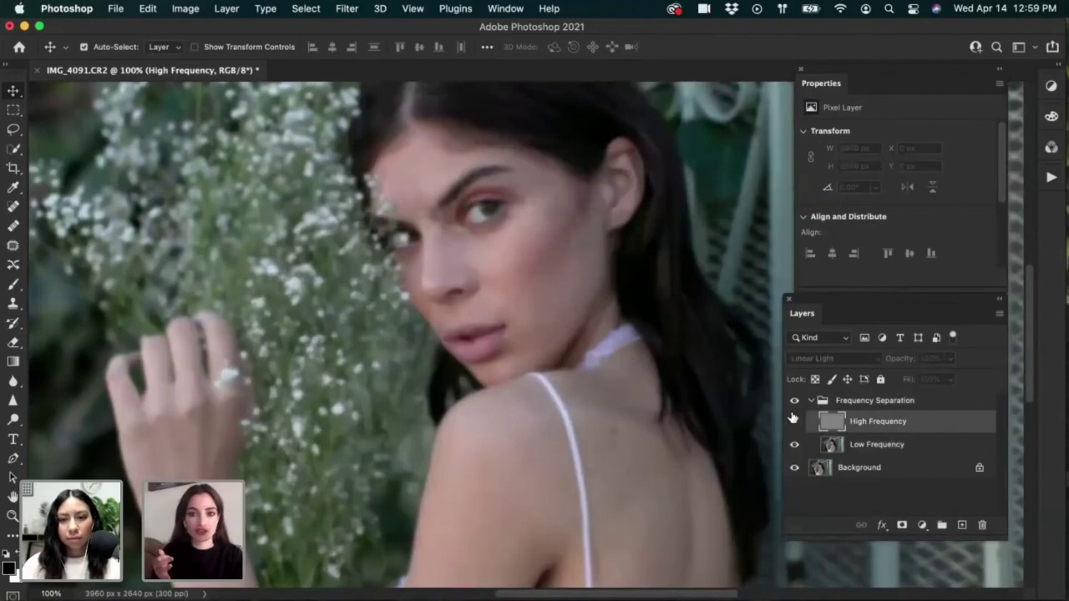
click(795, 420)
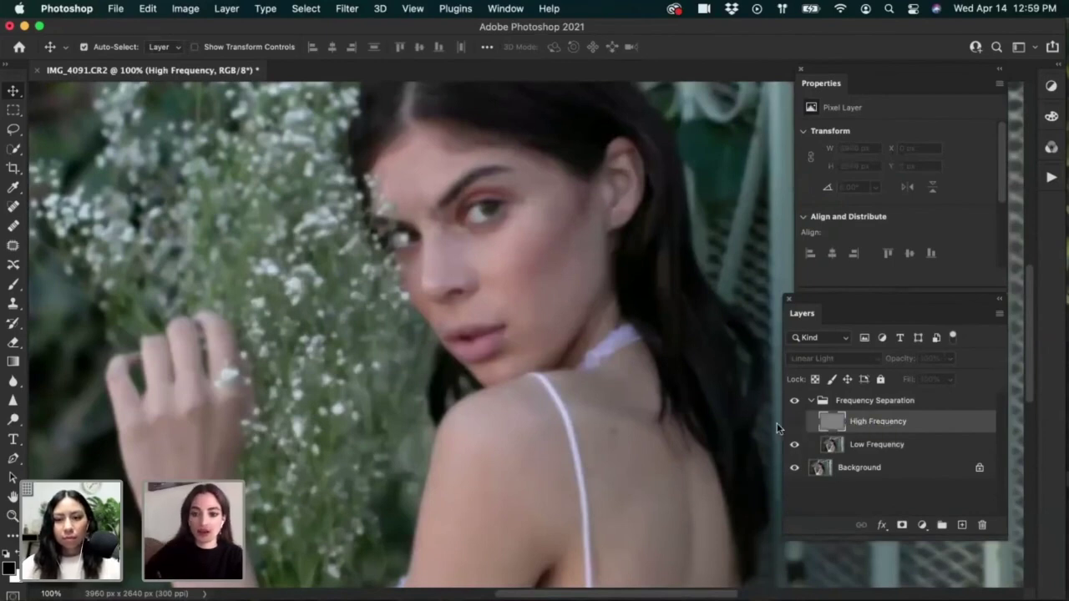
click(794, 421)
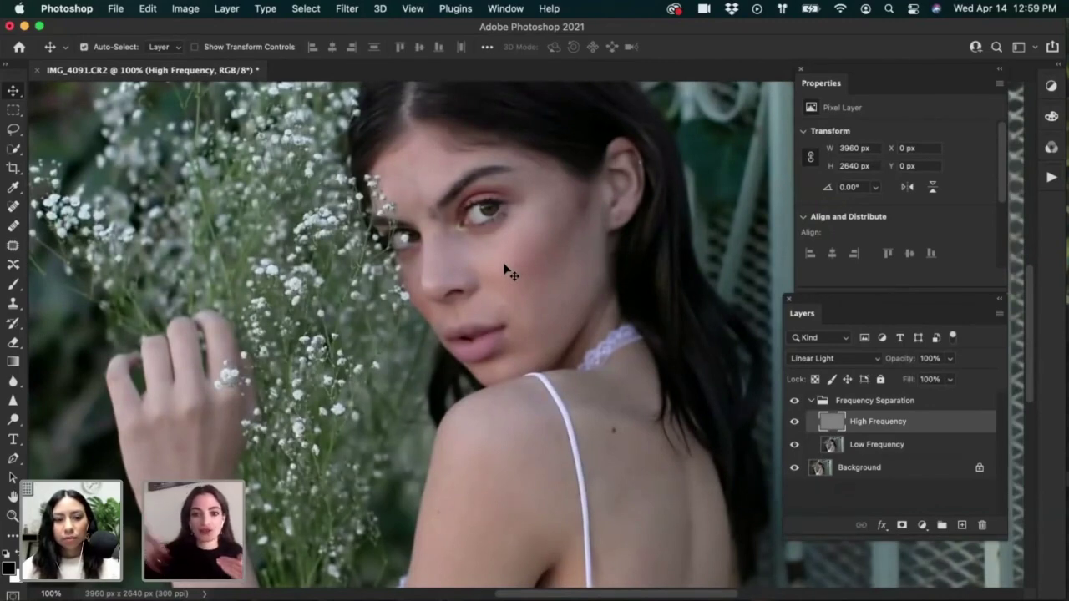
drag(535, 453, 515, 382)
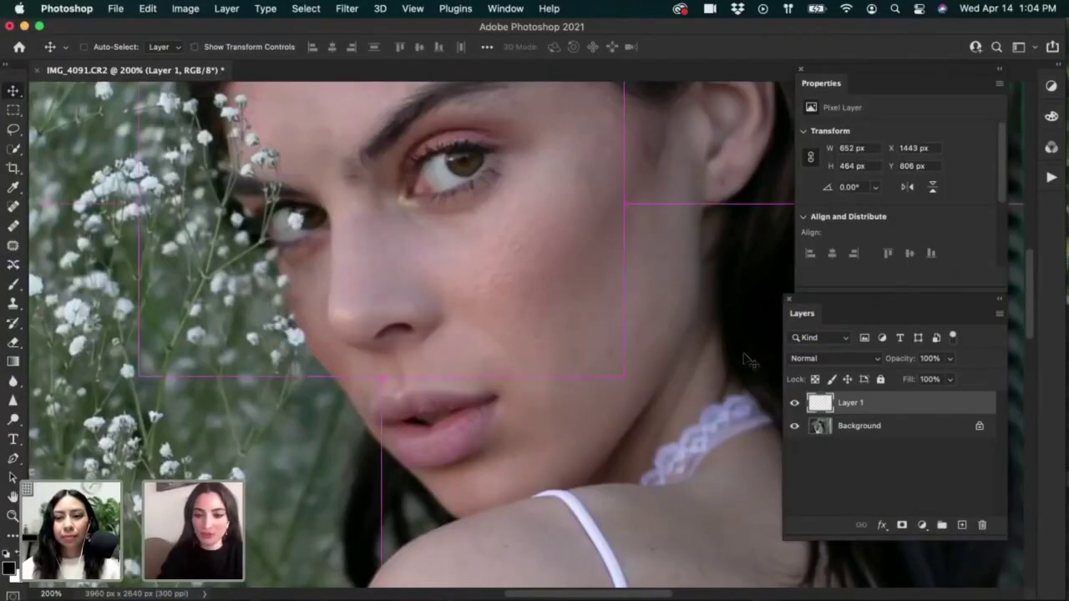
Step: Stamp all visible layers into a new merged Layer 2
key(super+shift+alt+n)
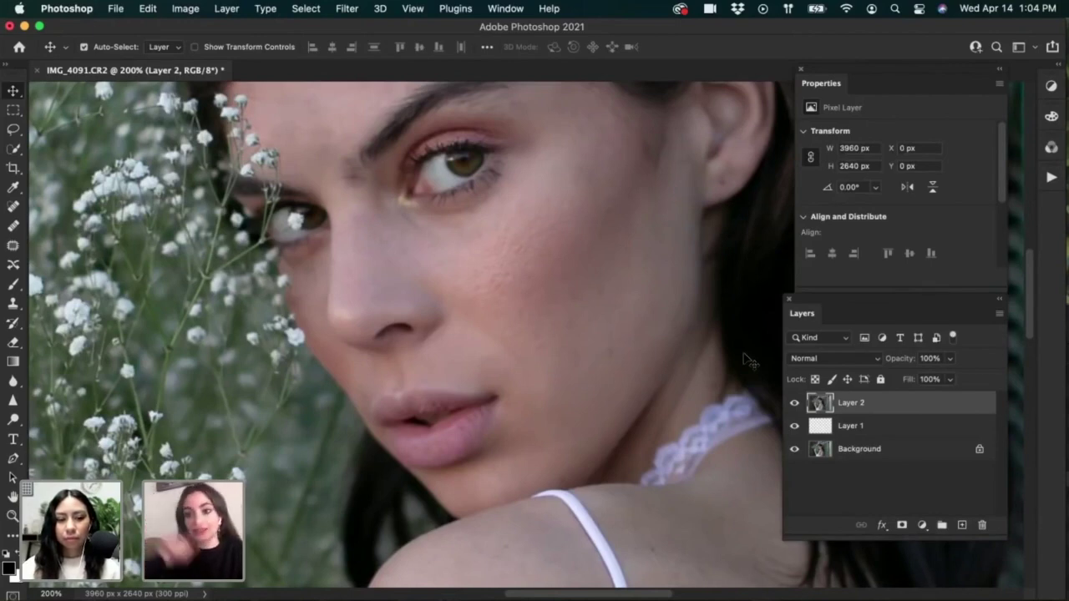
drag(802, 314, 779, 334)
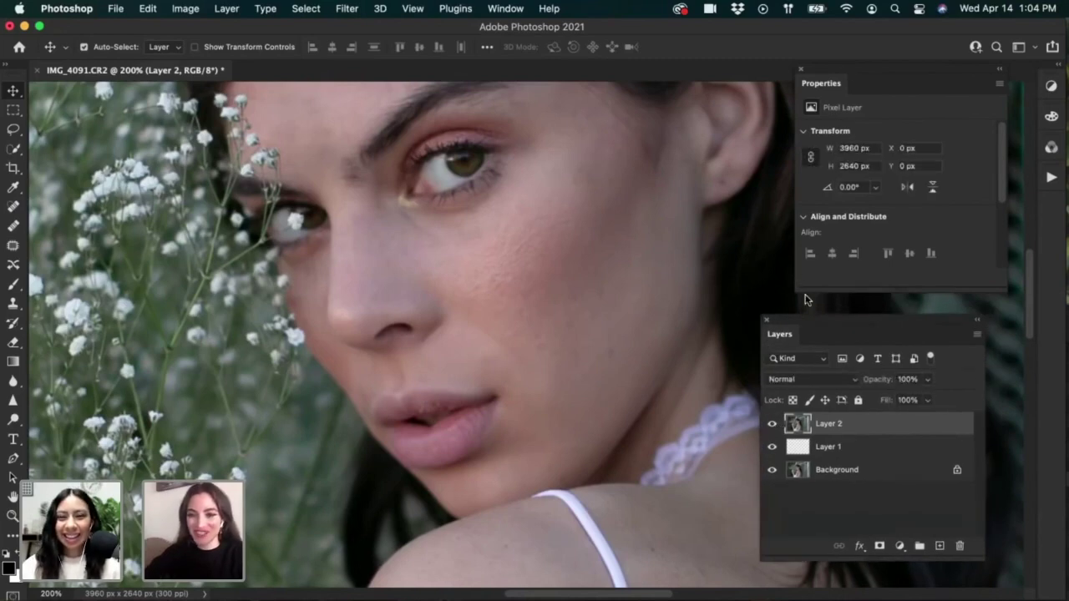
drag(797, 334, 804, 350)
drag(806, 84, 689, 94)
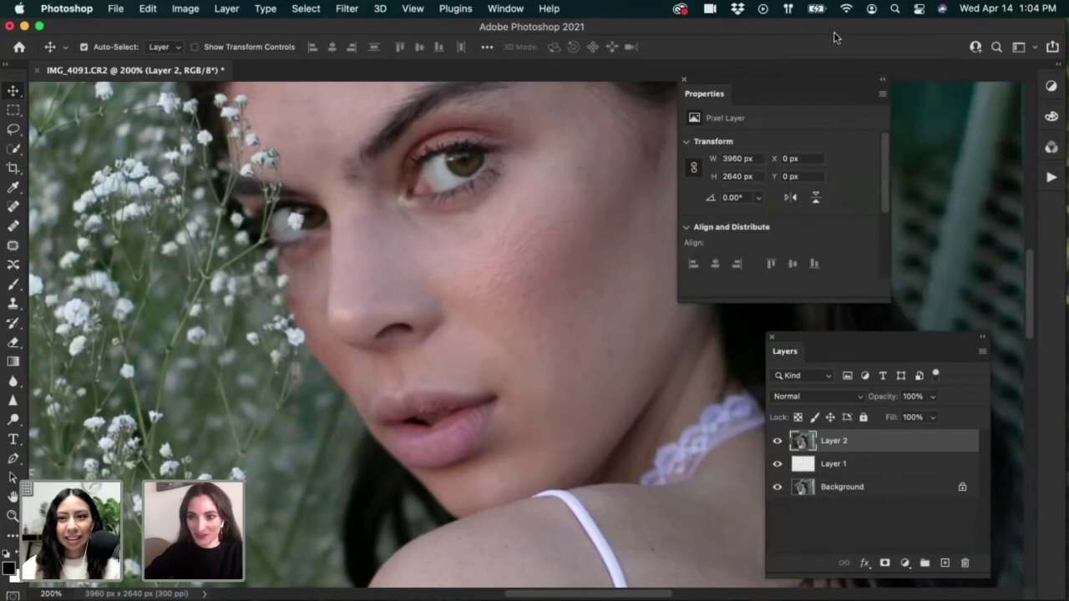
Step: Run Frequency Separation on Layer 2, expand the group and duplicate the Low Frequency layer
click(1051, 177)
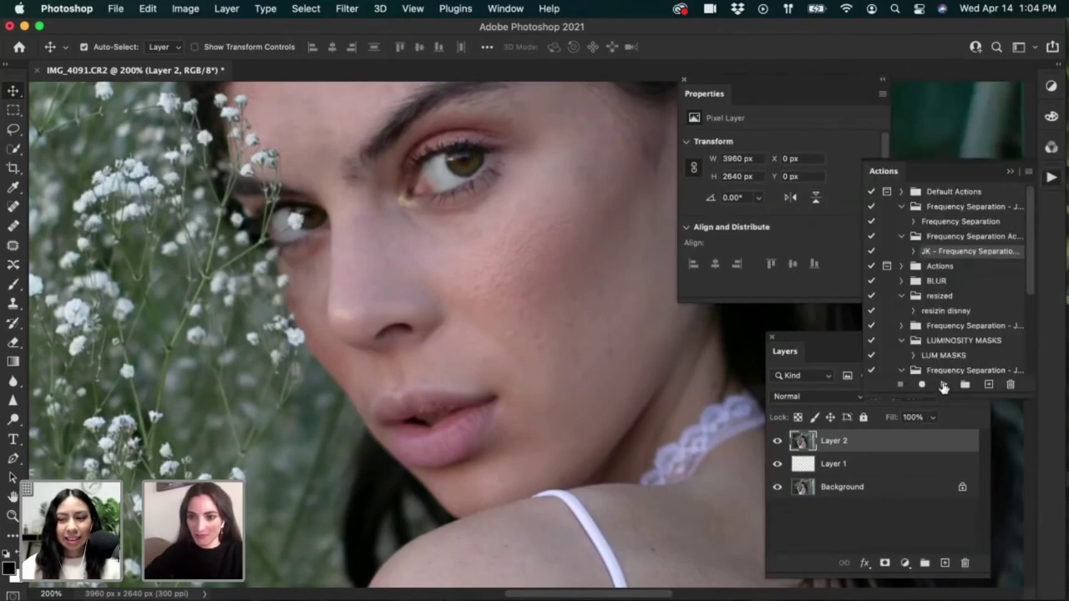
click(944, 385)
click(1011, 173)
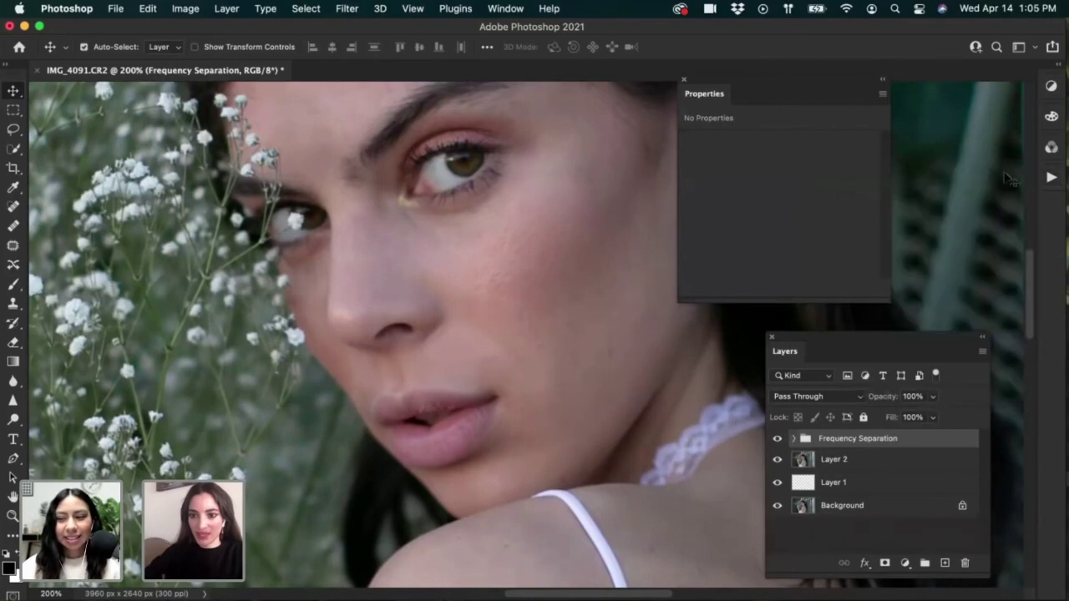
click(793, 439)
drag(797, 349, 831, 341)
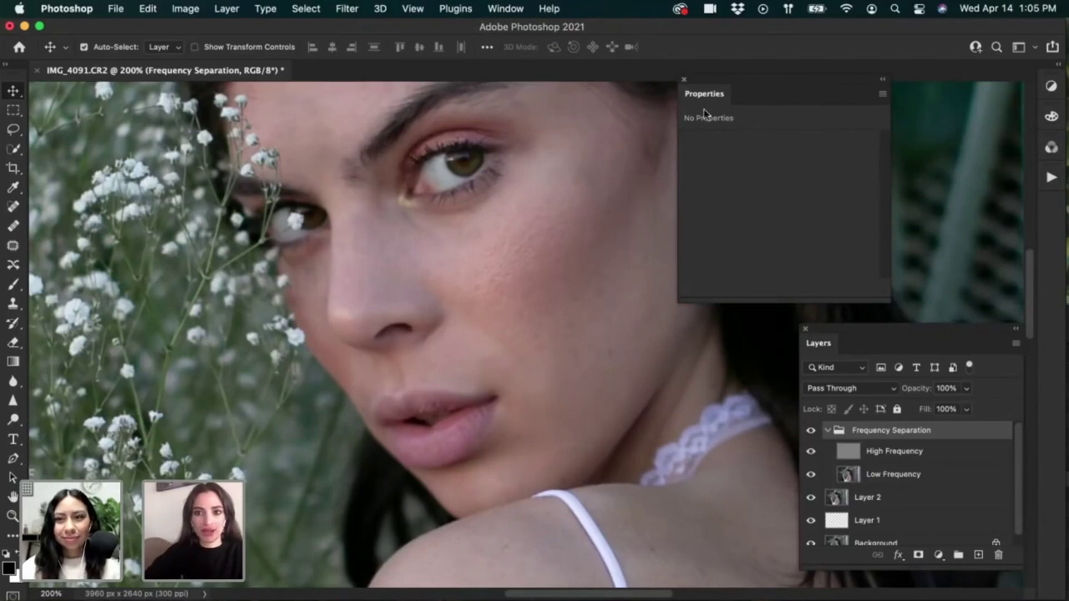
drag(704, 95, 746, 56)
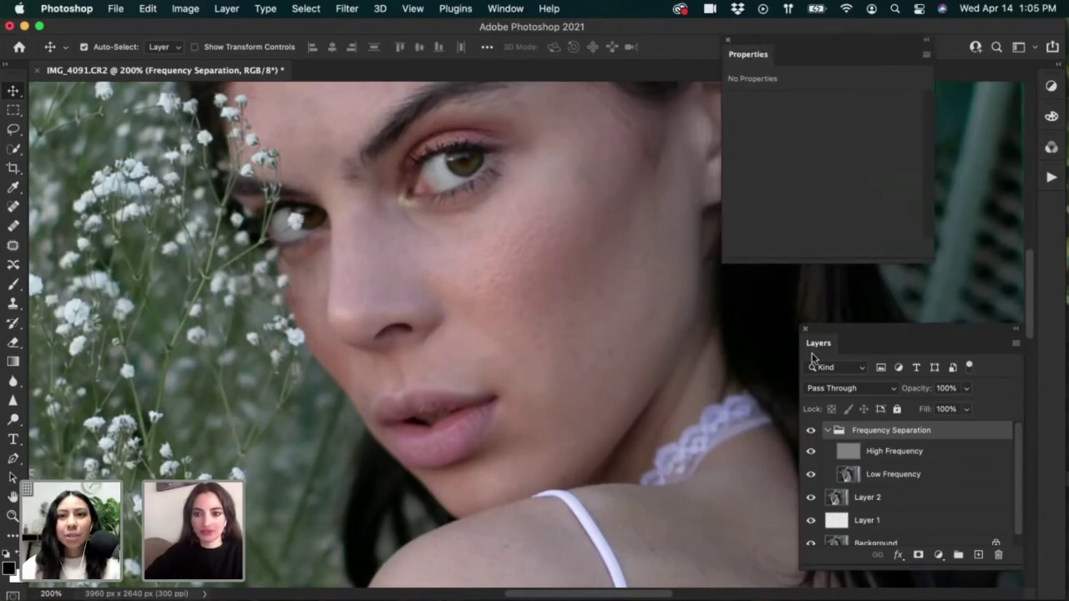
drag(826, 347, 820, 338)
click(853, 473)
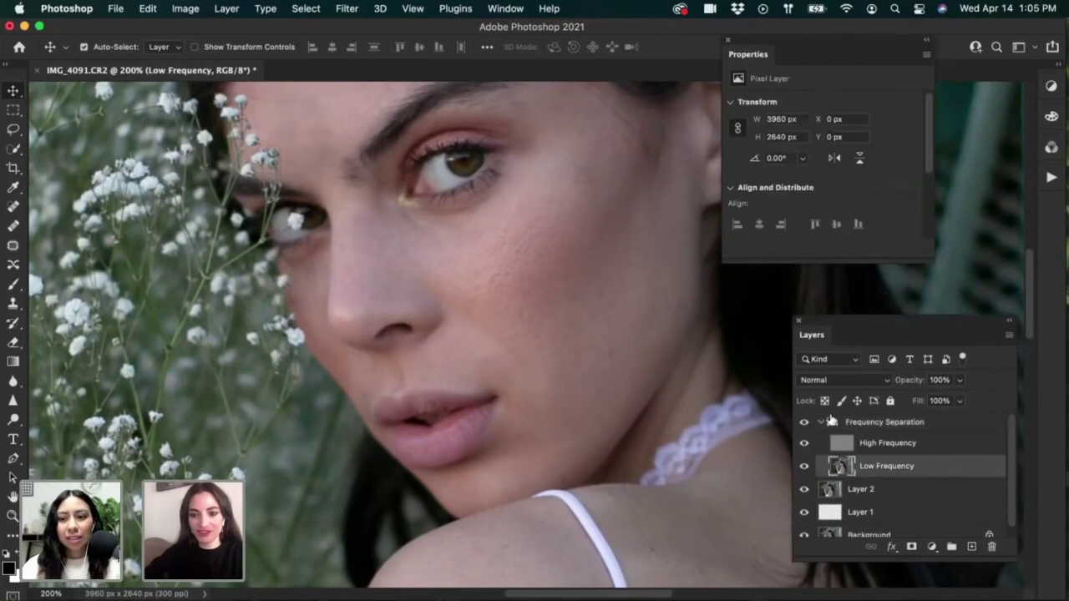
key(super+j)
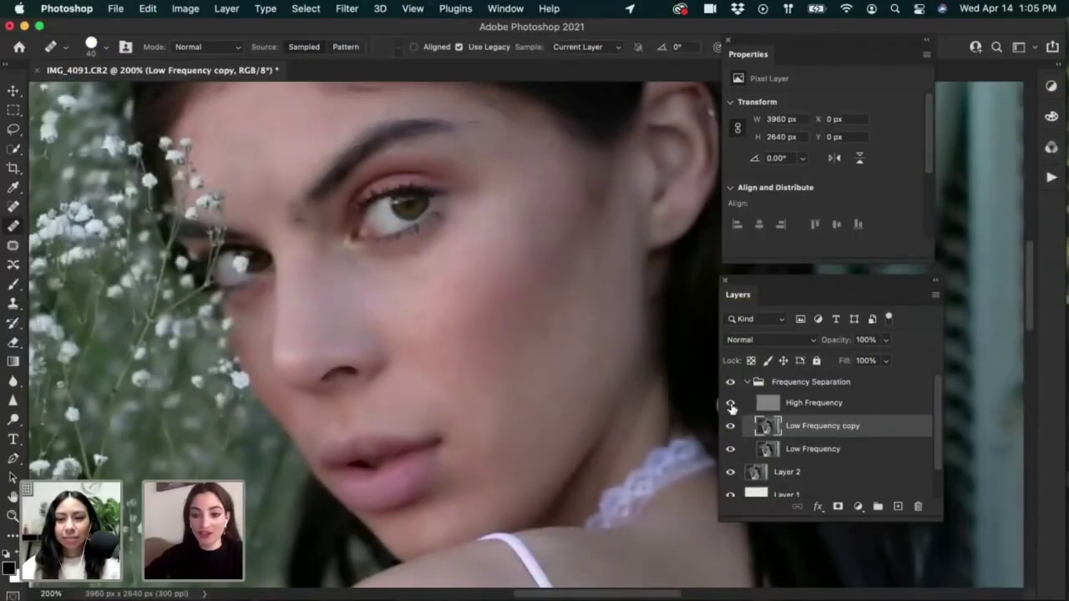
Step: Hide the High Frequency layer to view only the blurred tones
click(730, 402)
drag(746, 292, 747, 293)
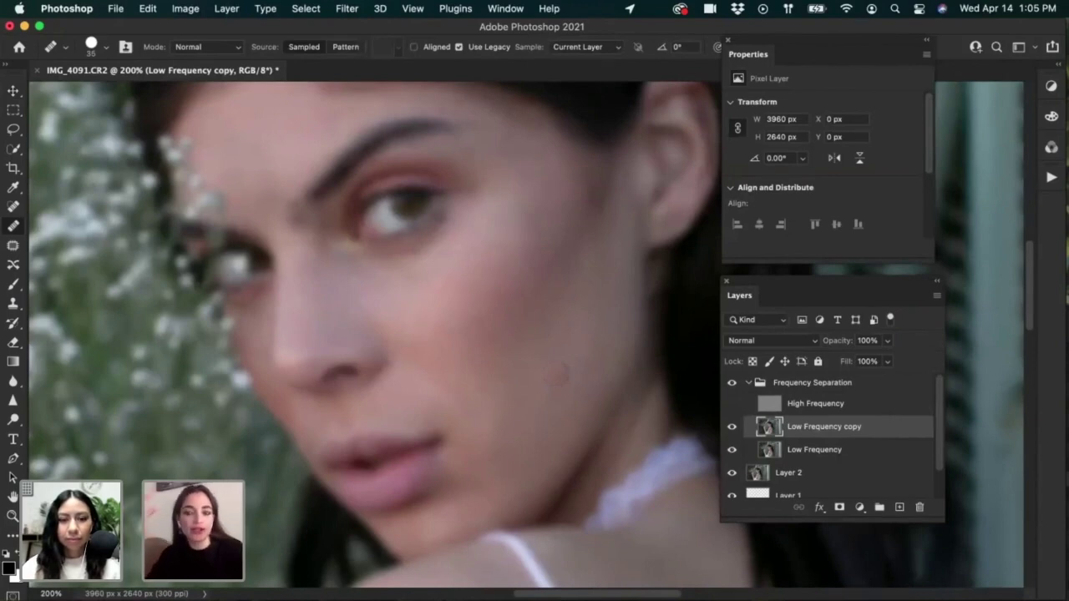
click(733, 404)
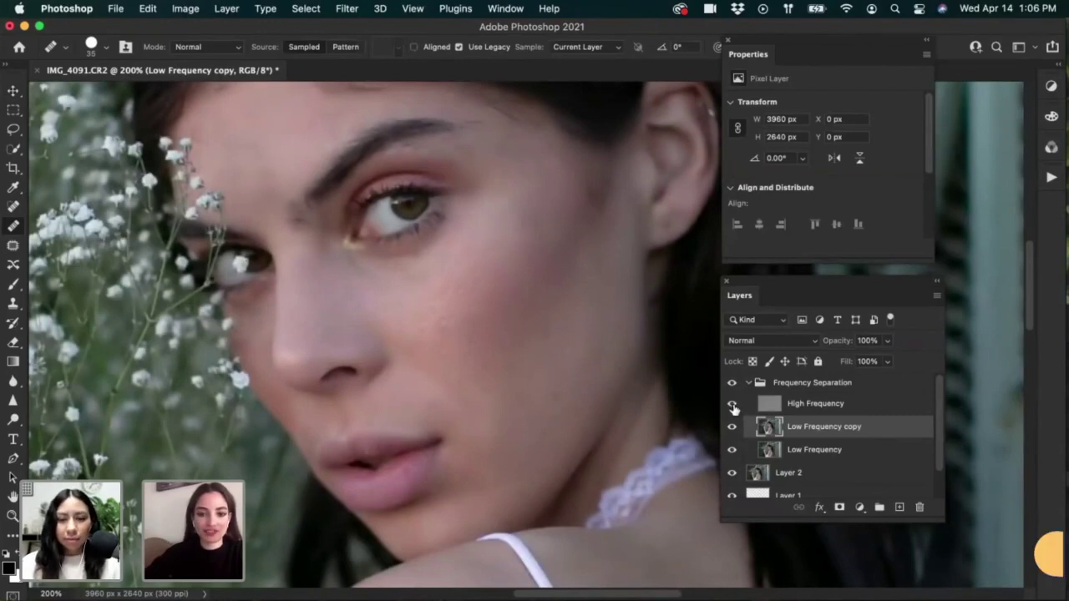
click(737, 410)
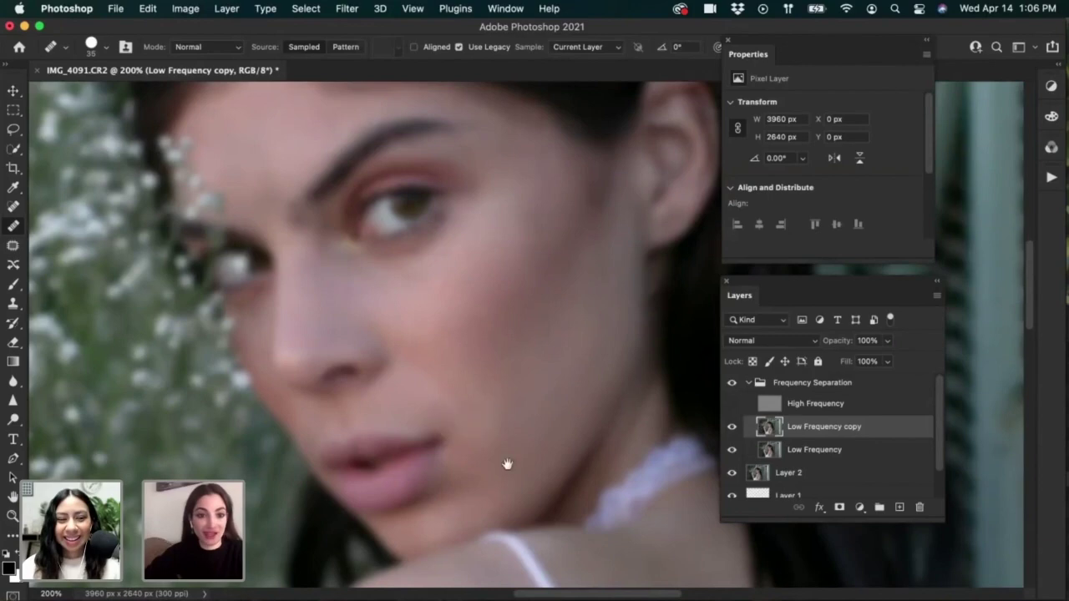
Step: Heal uneven forehead and cheek tones from clean skin samples, shrinking the brush to 25
scroll(508, 460, up, 3)
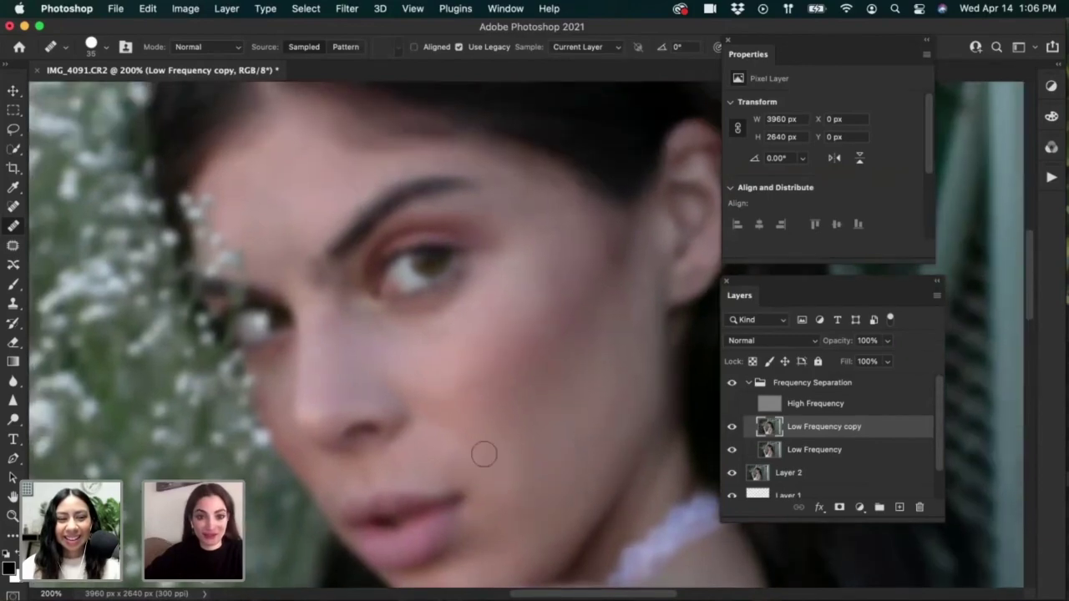
mouse_move(274, 161)
mouse_down()
mouse_move(240, 181)
mouse_move(299, 173)
mouse_up()
alt+click(293, 164)
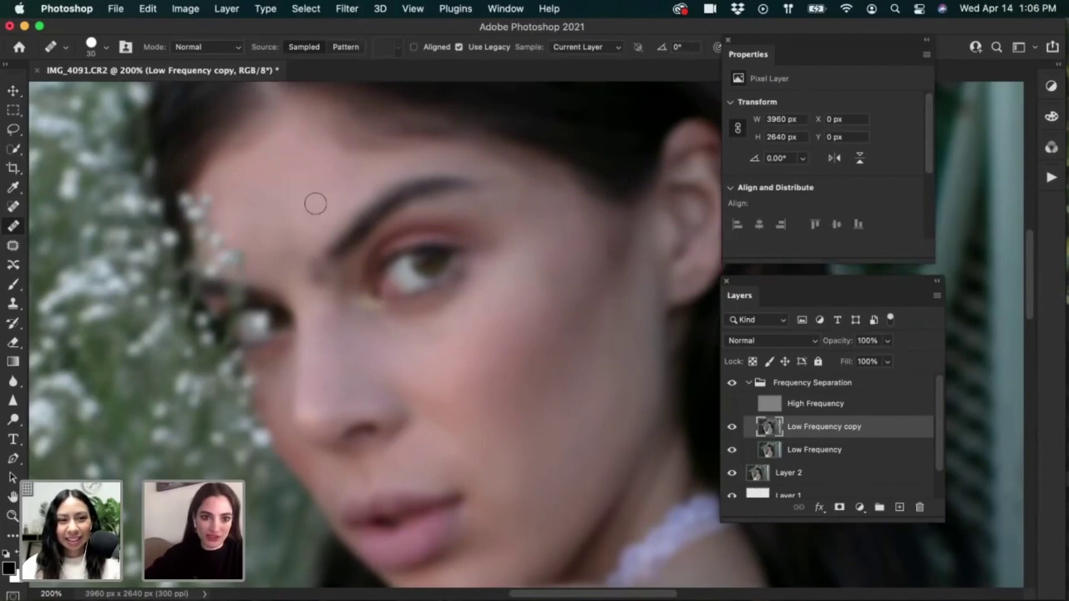
key(bracketleft)
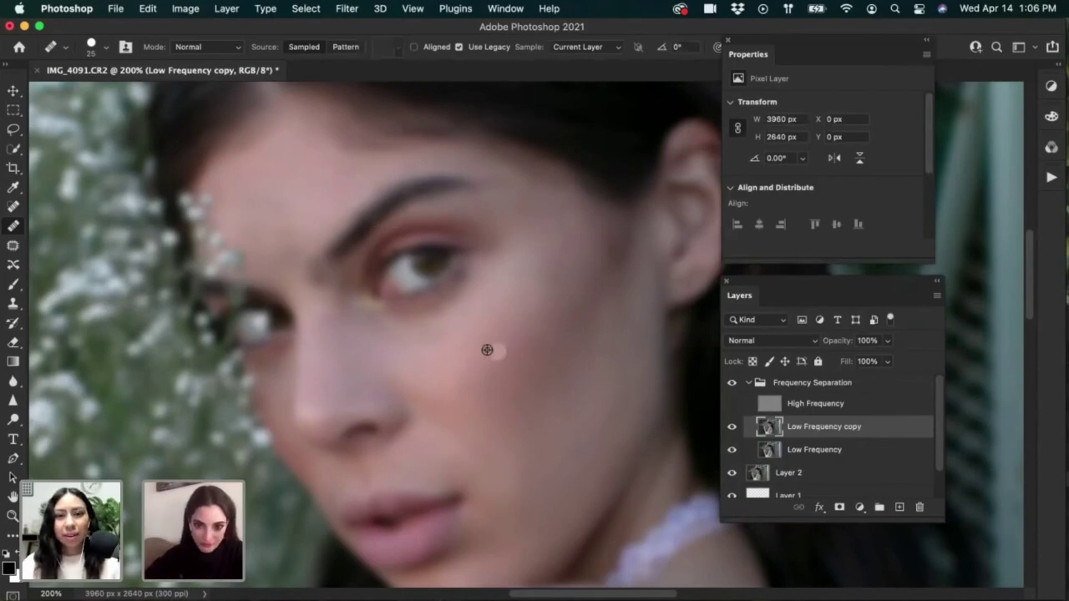
alt+click(465, 319)
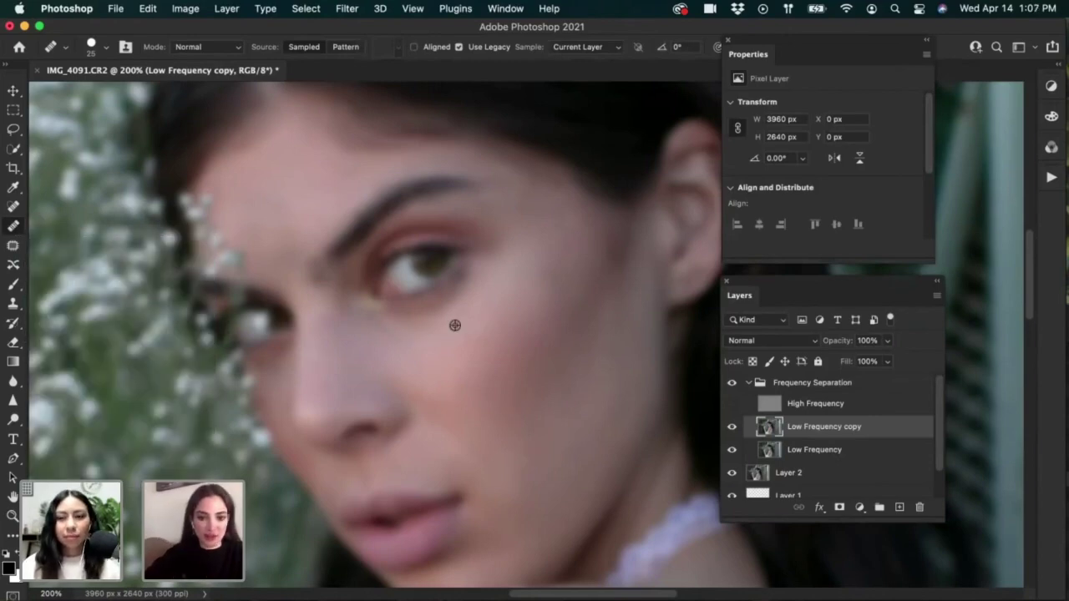
click(412, 331)
drag(423, 340, 412, 345)
mouse_move(470, 423)
mouse_down()
mouse_move(470, 399)
mouse_move(453, 400)
mouse_up()
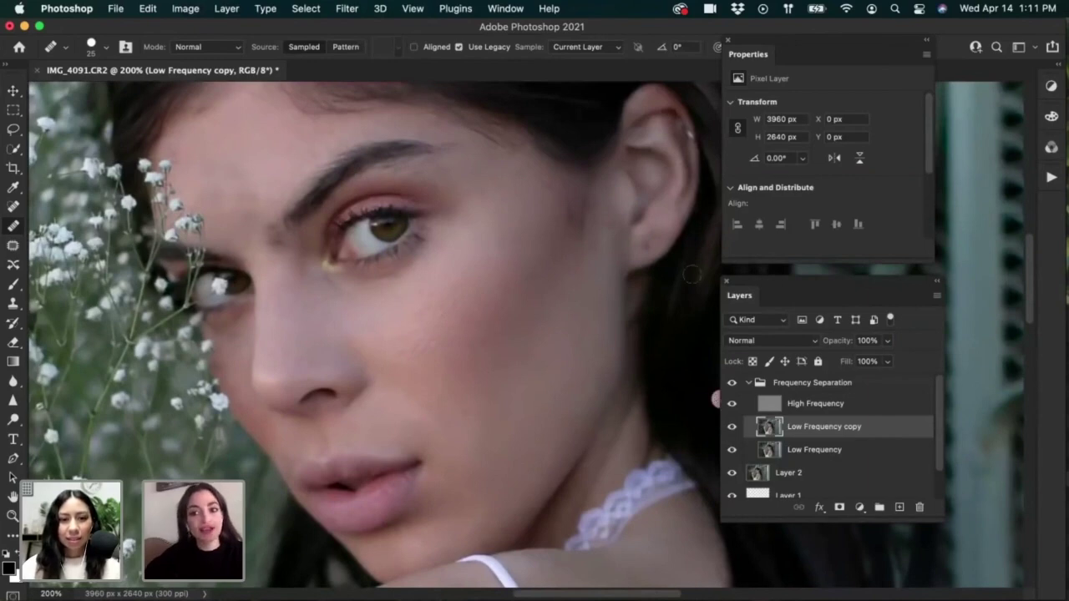
Step: Toggle the Low Frequency copy layer off and on twice to compare smoothing before and after
click(732, 427)
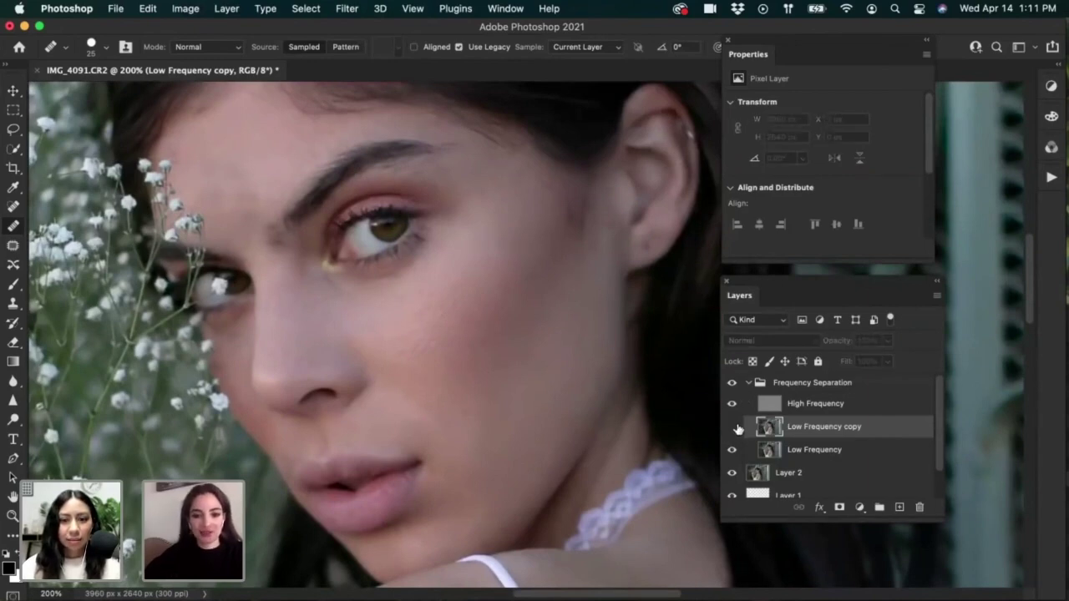
click(732, 427)
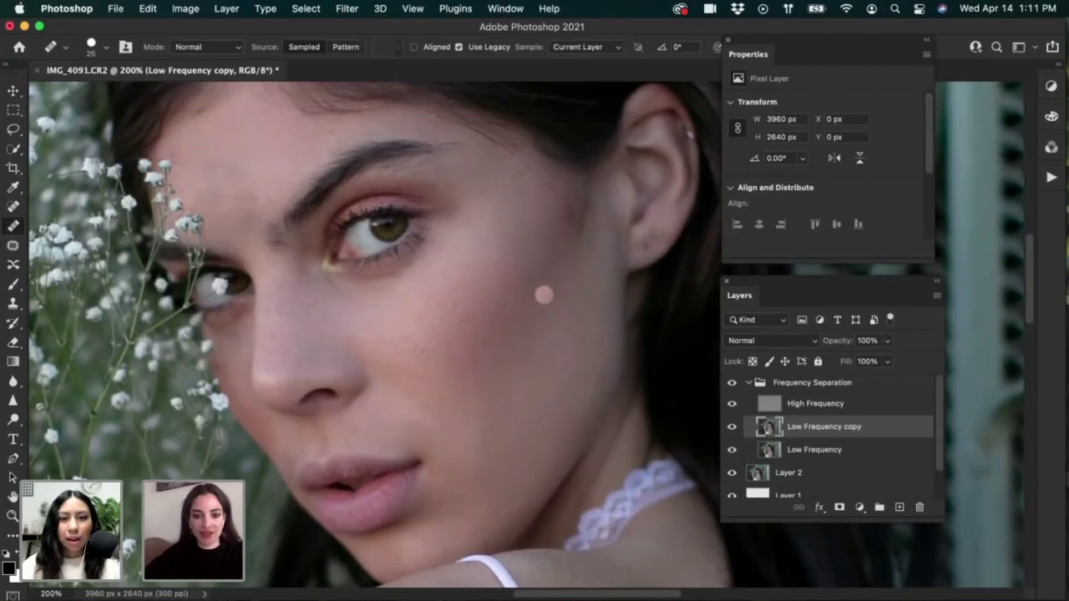
click(733, 428)
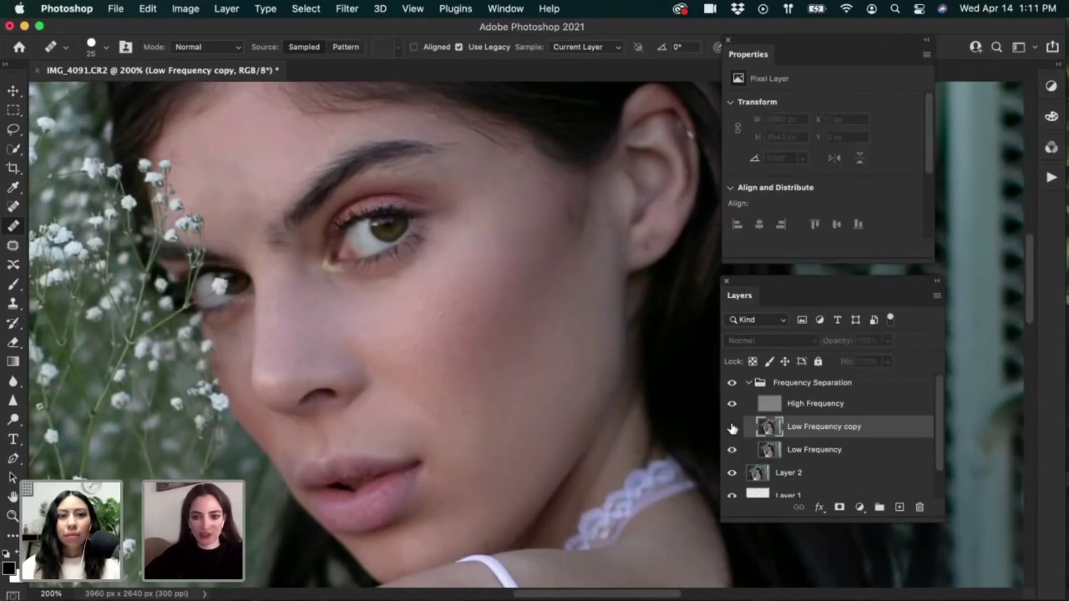
click(732, 427)
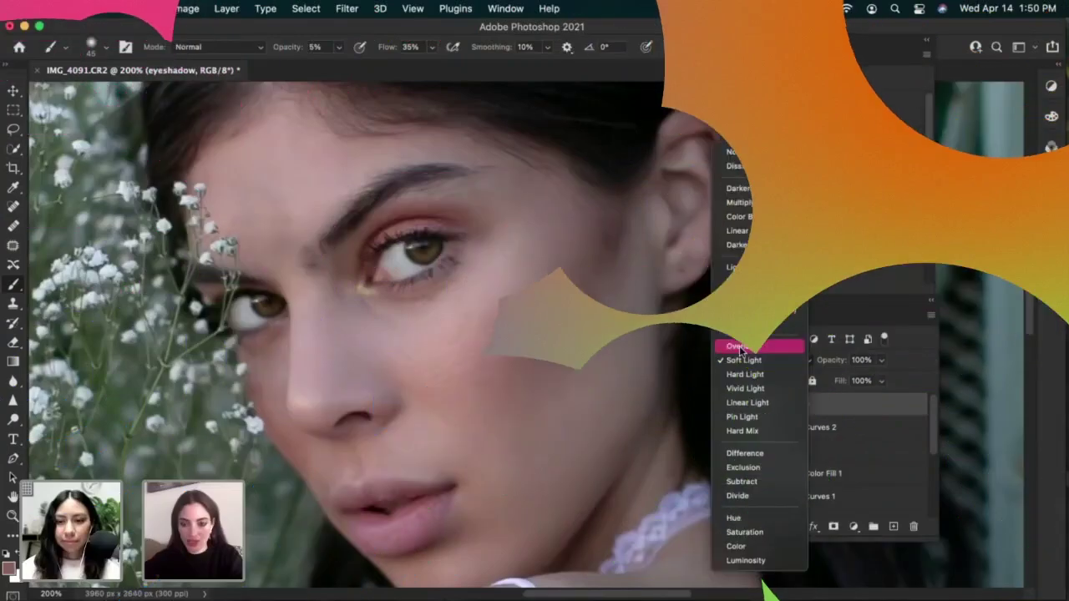
Step: Change the eyeshadow layer's blend mode from Soft Light to Overlay
click(739, 345)
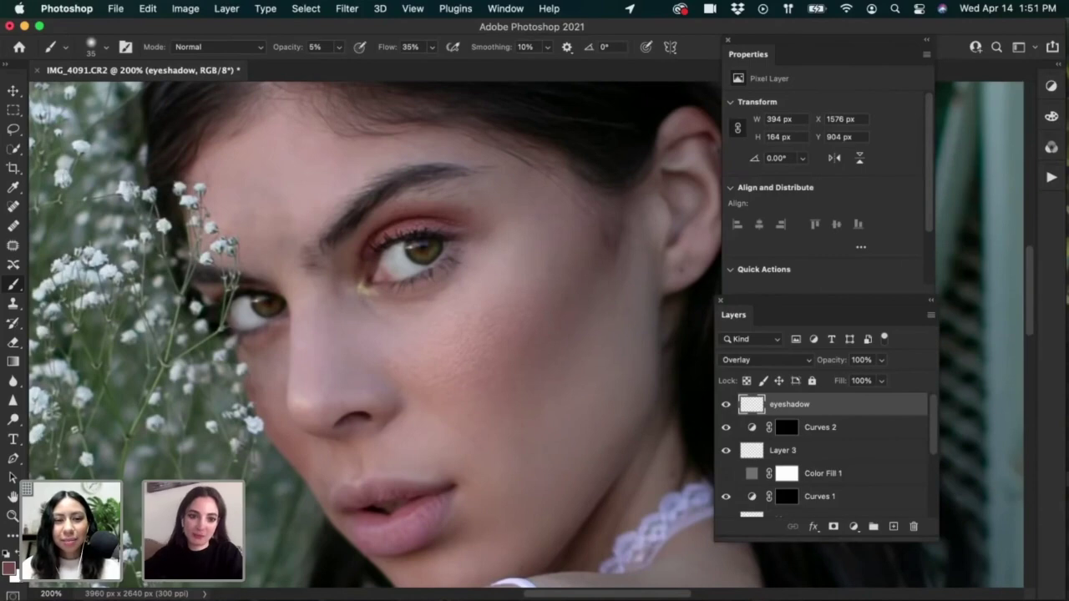
Step: Create a new Layer 4 and lasso-select the upper eyelid area along the lash line
key(super+shift+n)
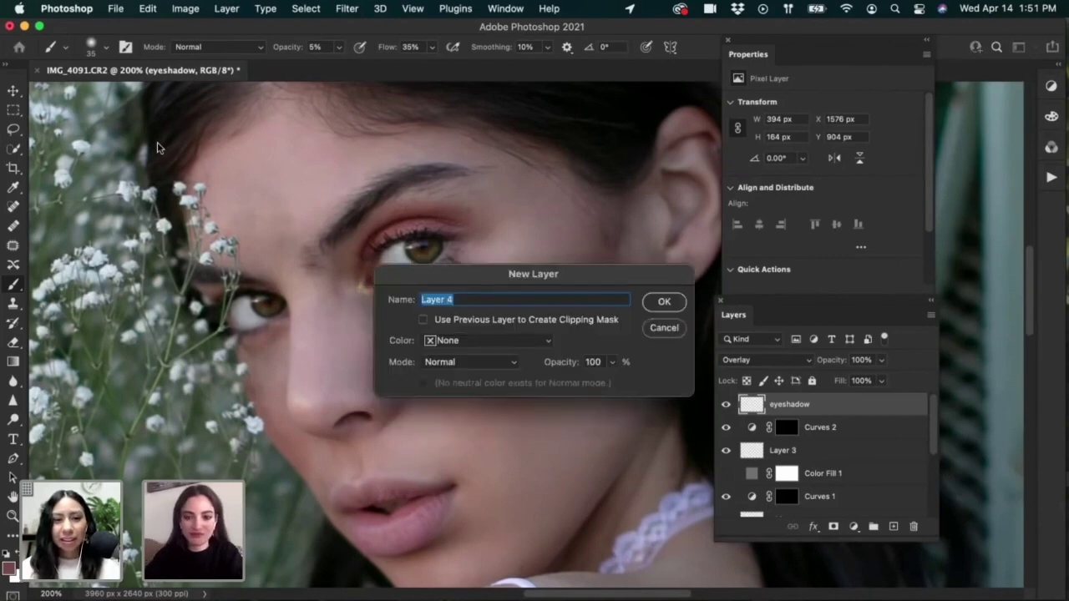
key(Return)
key(l)
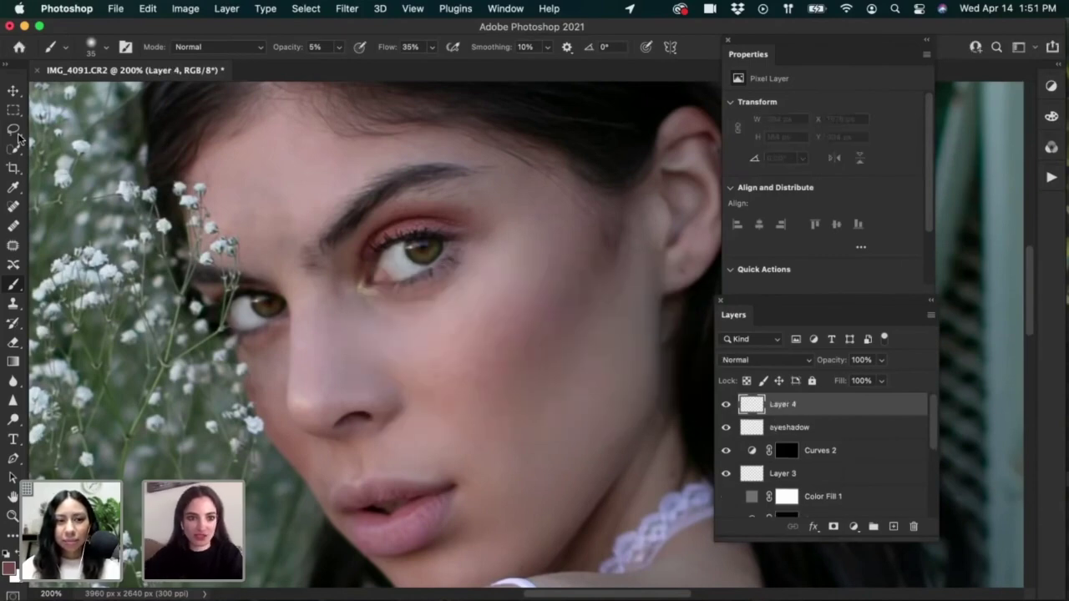
mouse_move(348, 292)
mouse_down()
mouse_move(352, 249)
mouse_move(385, 214)
mouse_up()
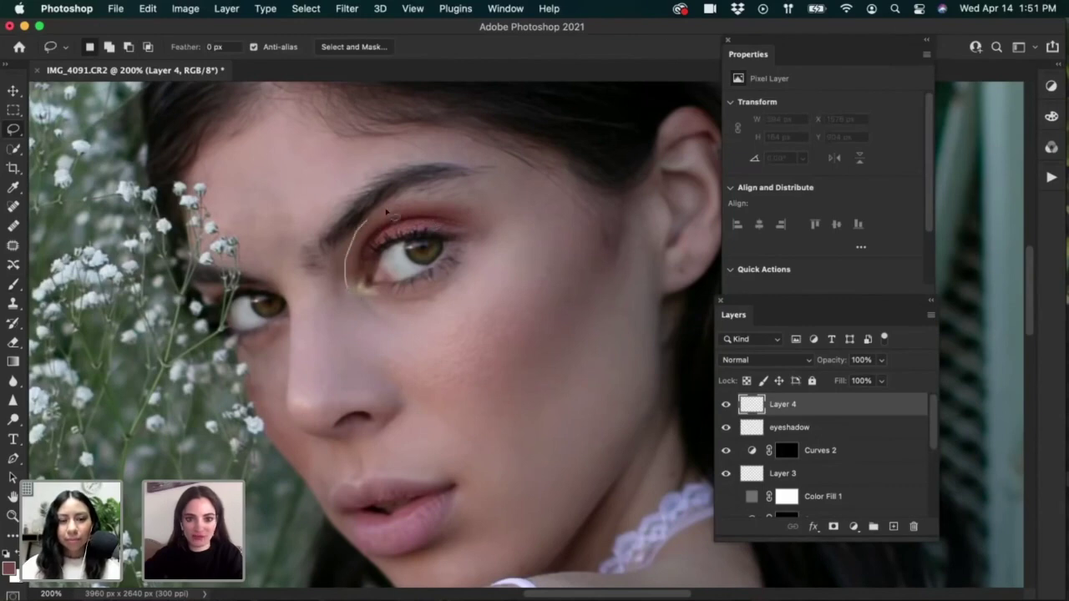
mouse_move(457, 205)
mouse_down()
mouse_move(472, 242)
mouse_move(409, 243)
mouse_move(380, 263)
mouse_move(377, 294)
mouse_move(361, 292)
mouse_up()
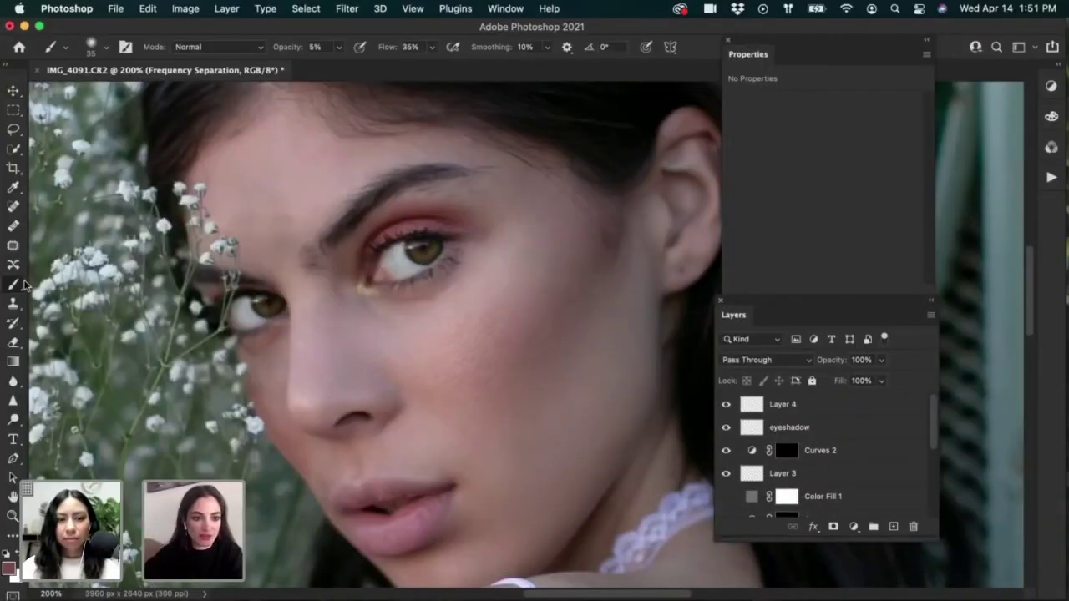
Step: Add Layer 5 with Color blending and a bright cyan blue foreground colour
key(super+shift+n)
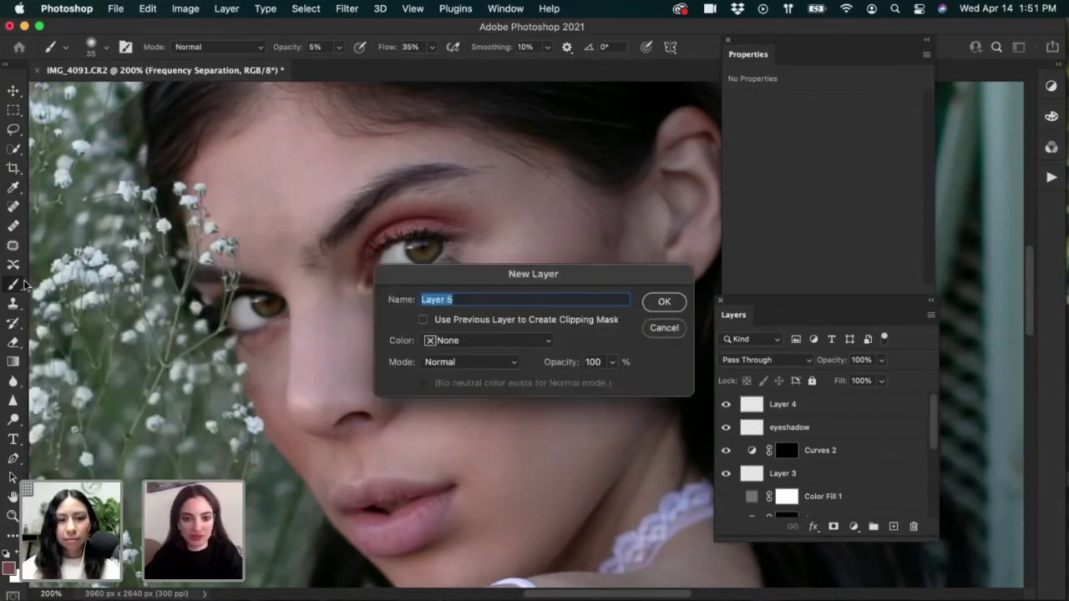
key(Return)
click(9, 568)
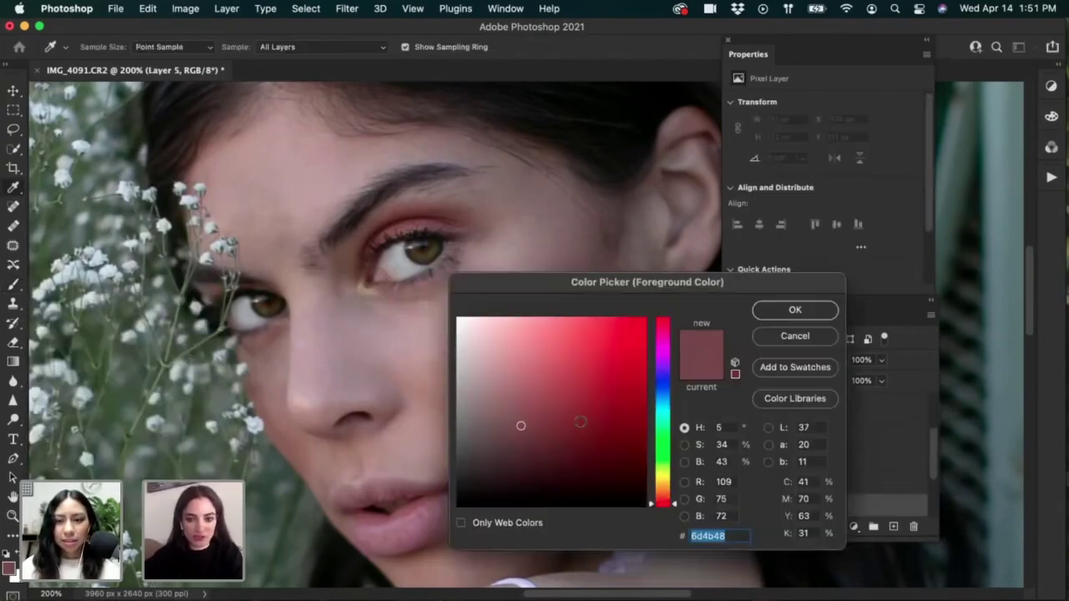
mouse_move(669, 403)
mouse_down()
mouse_move(663, 372)
mouse_move(663, 396)
mouse_move(606, 376)
mouse_move(576, 337)
mouse_move(585, 337)
mouse_up()
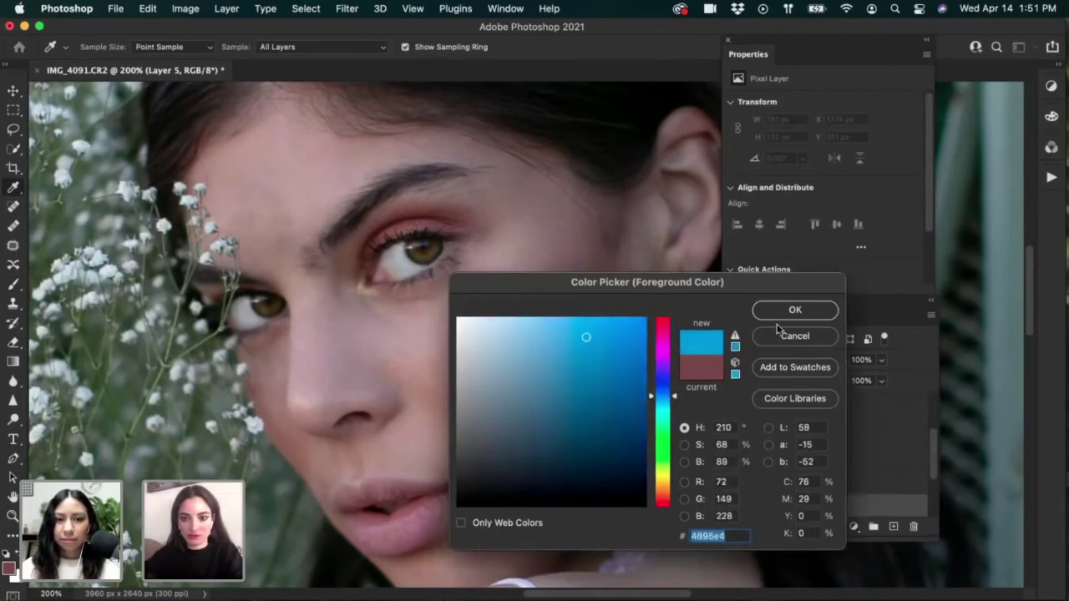
click(795, 310)
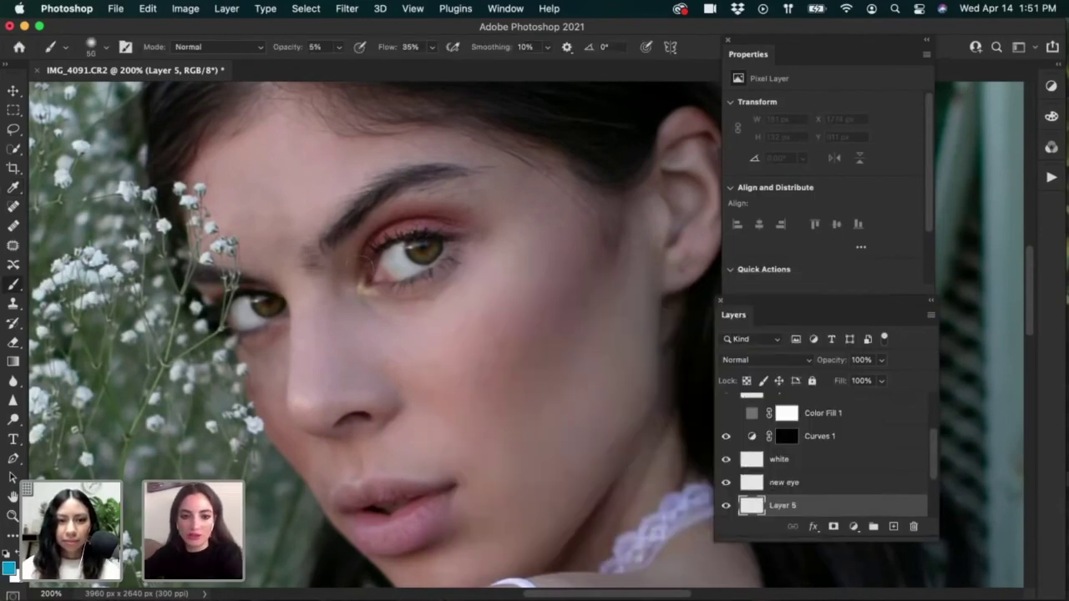
click(764, 360)
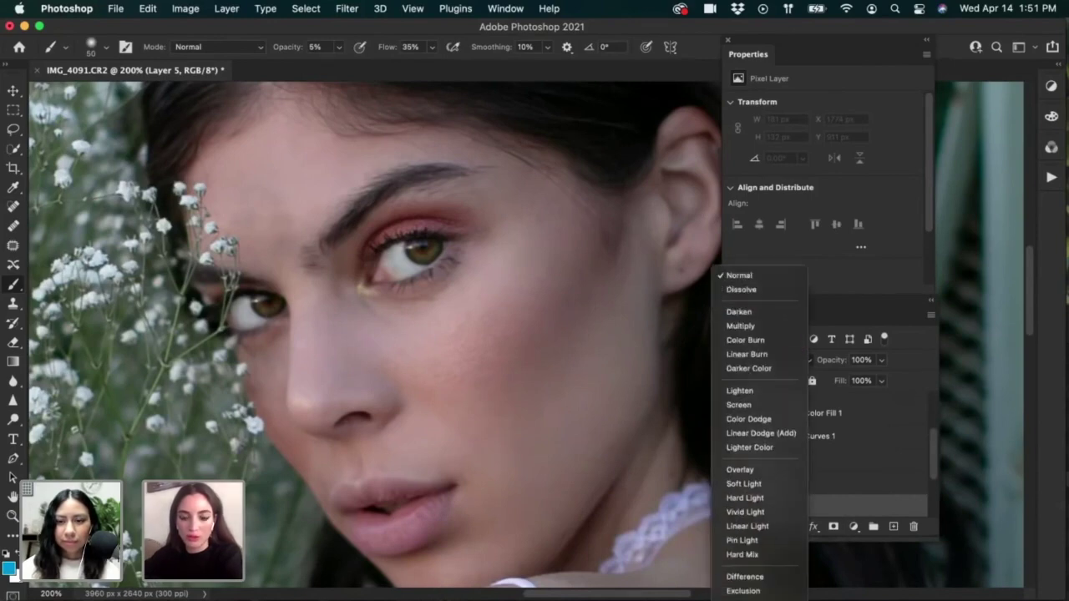
click(739, 585)
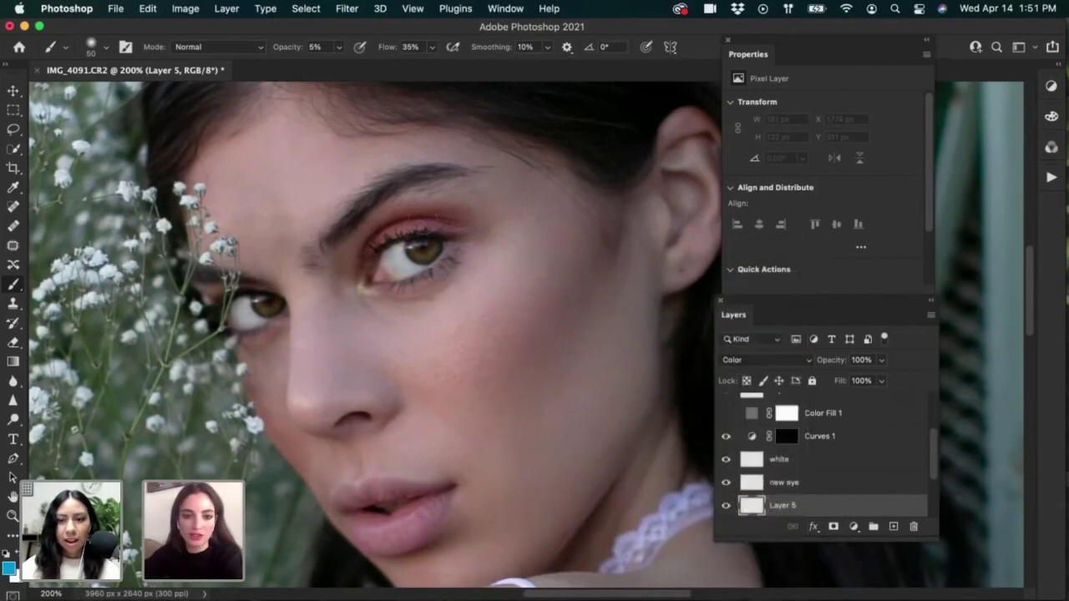
Step: Paint blue onto the upper eyelid with a soft brush, settling at 27% opacity and 6% flow
drag(338, 46, 367, 67)
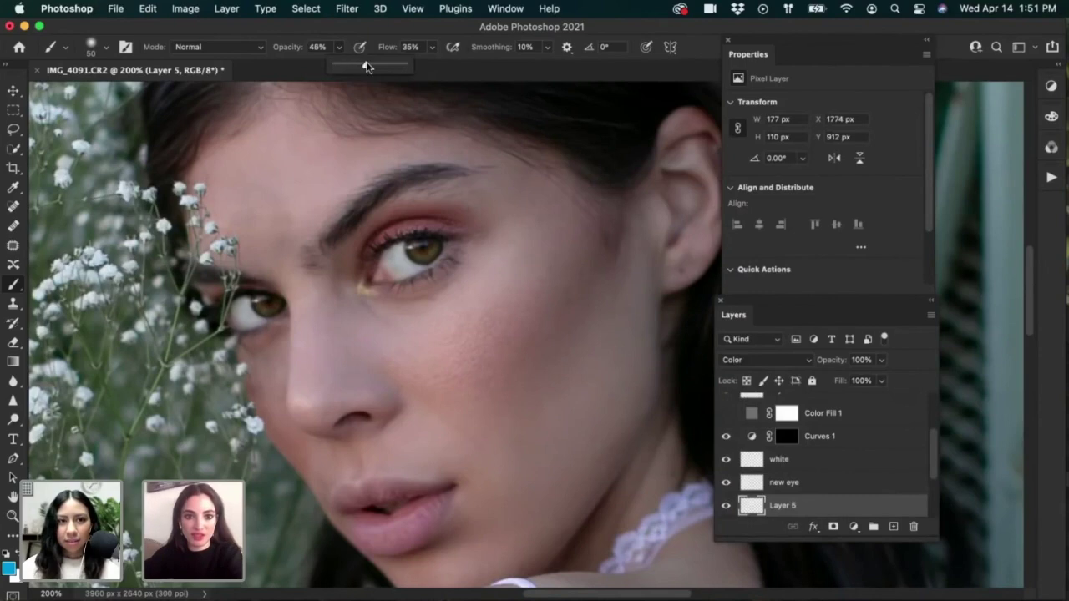
click(392, 268)
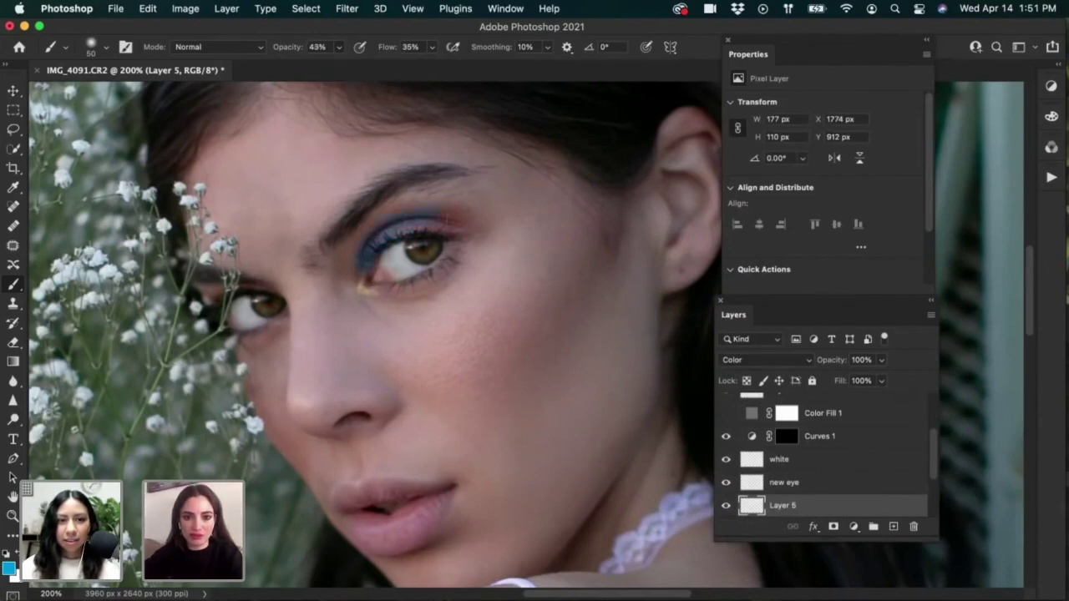
drag(386, 297, 359, 279)
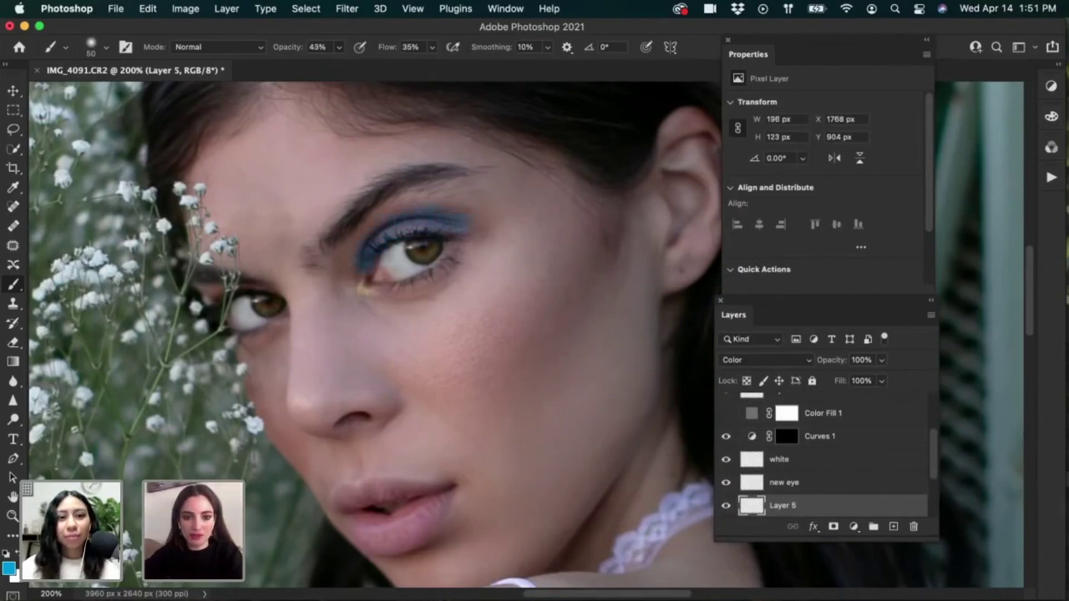
click(103, 47)
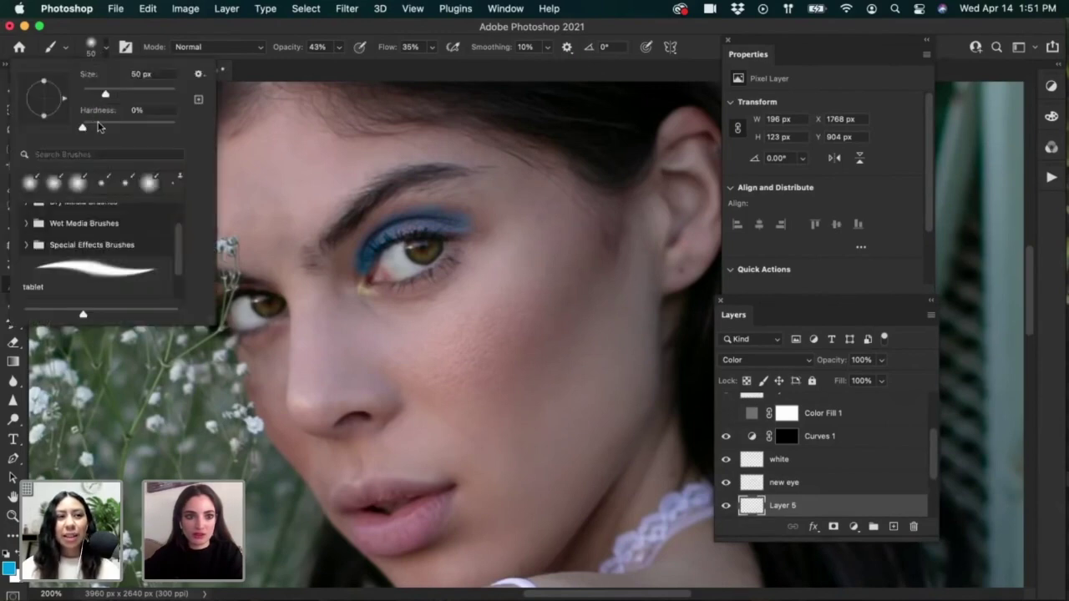
click(432, 48)
click(339, 48)
mouse_move(346, 64)
mouse_down()
mouse_move(324, 68)
mouse_move(334, 66)
mouse_up()
click(431, 49)
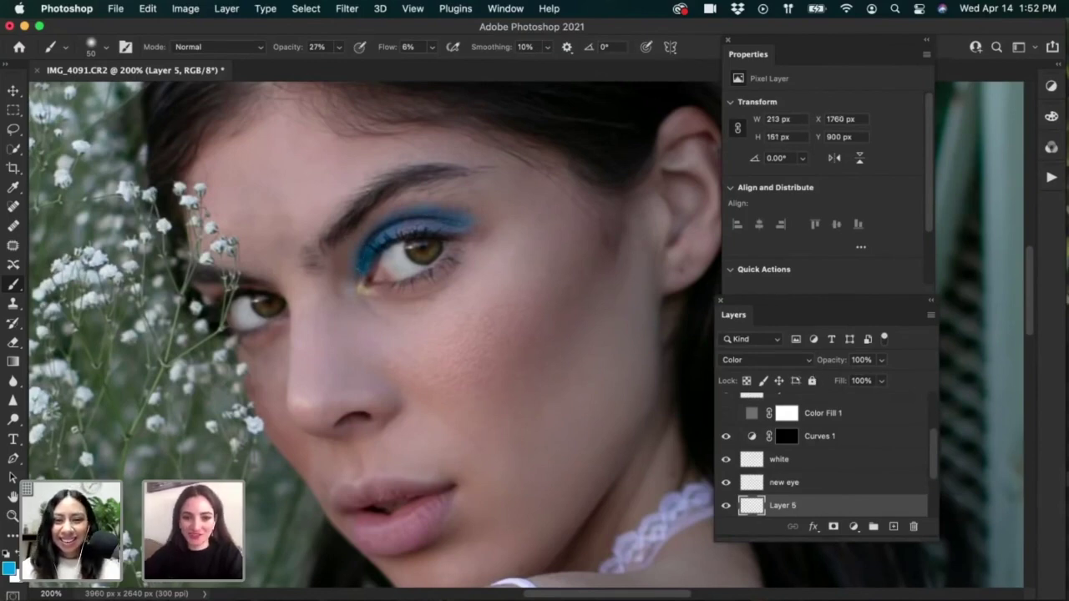
Step: Review the blue eyeshadow by zooming out and in and toggling Layer 5's visibility, then open the Layer menu
key(super+minus)
key(super+minus)
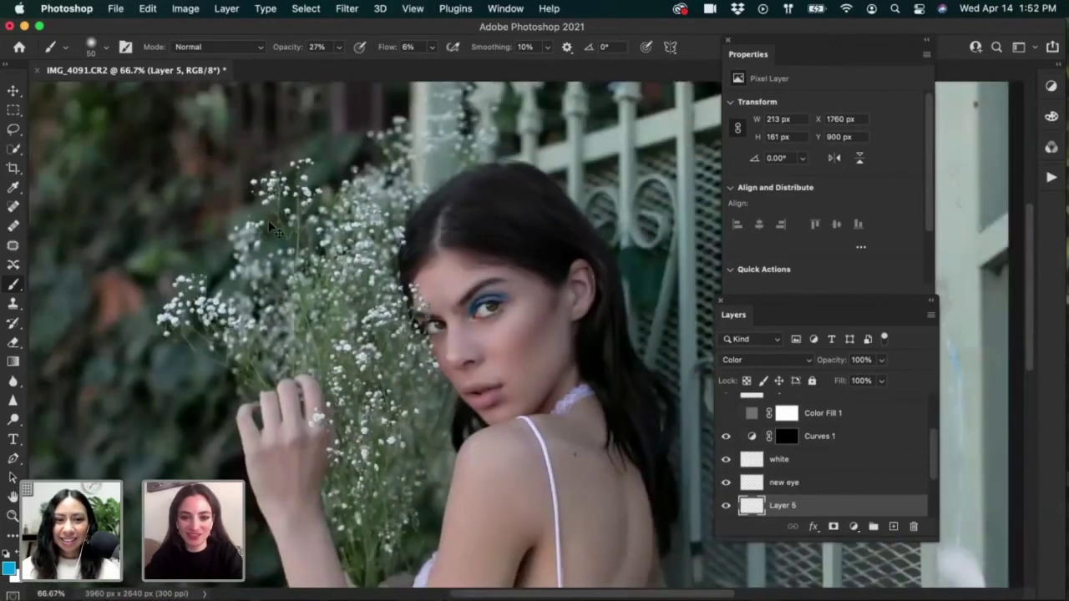
key(super+equal)
key(super+equal)
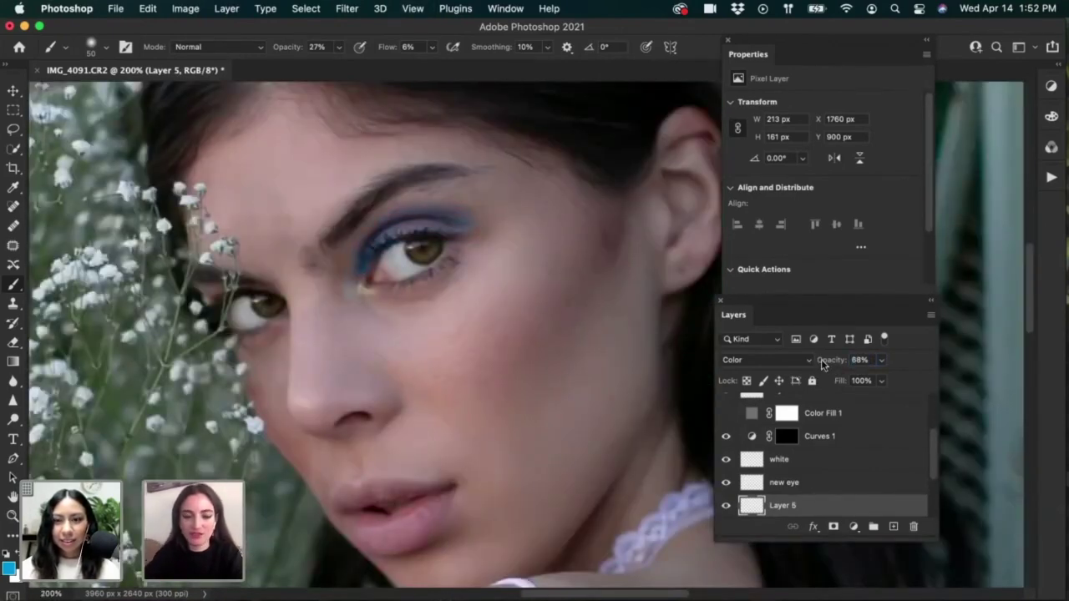
key(super+minus)
key(super+minus)
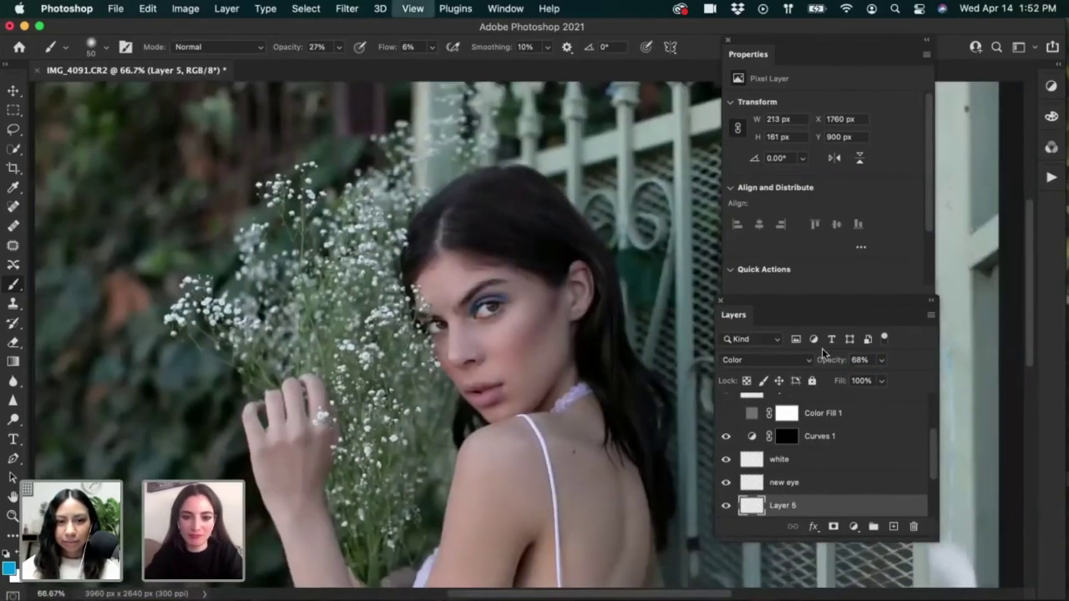
key(super+equal)
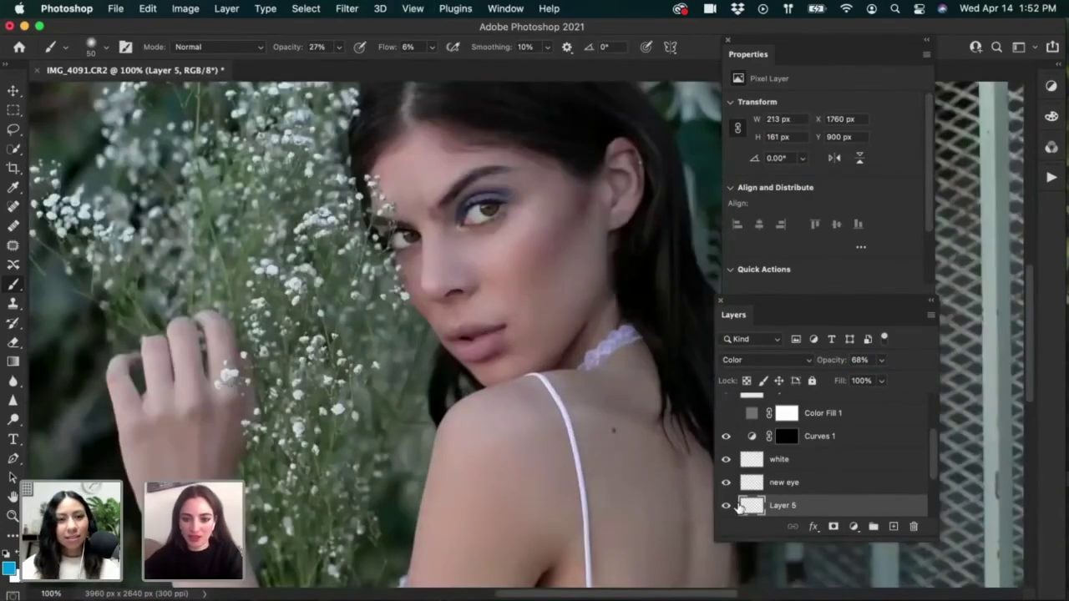
click(726, 506)
click(726, 506)
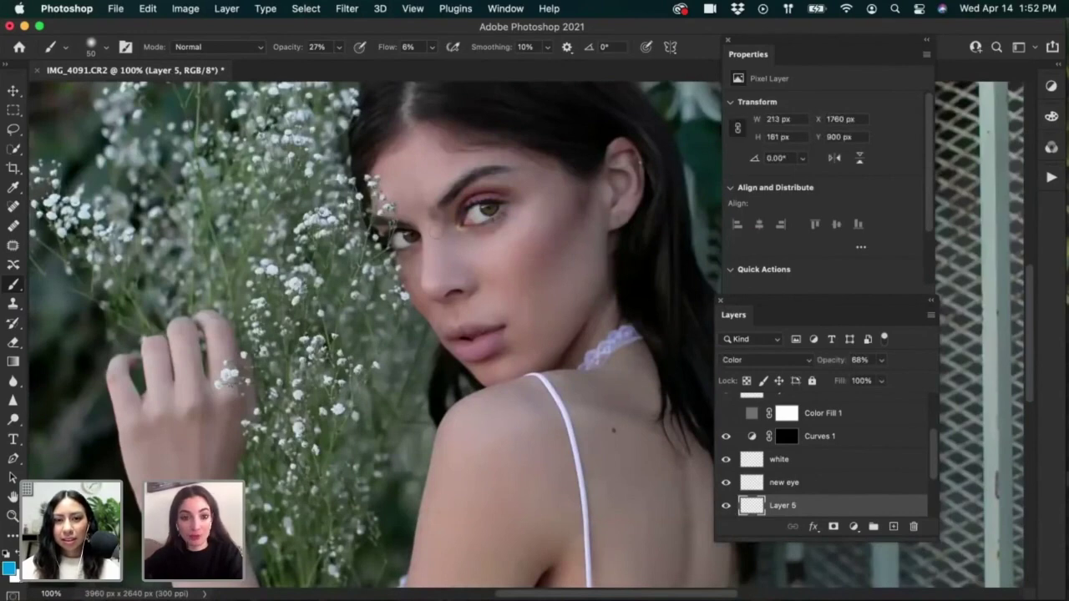
click(186, 8)
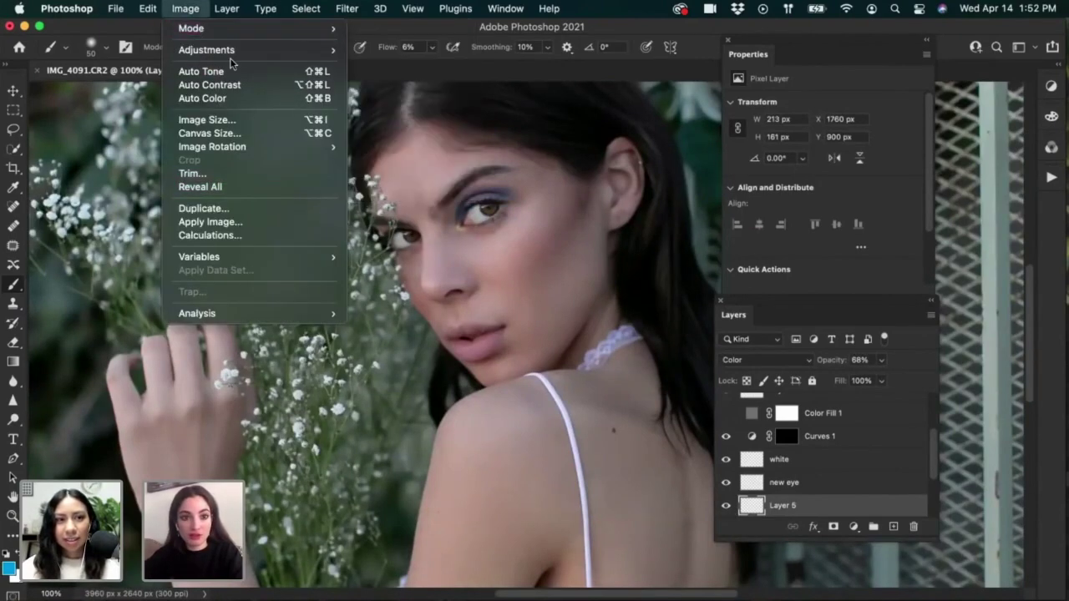
Step: Add a Hue/Saturation adjustment layer and clip it to the eyeshadow Layer 5
mouse_move(224, 10)
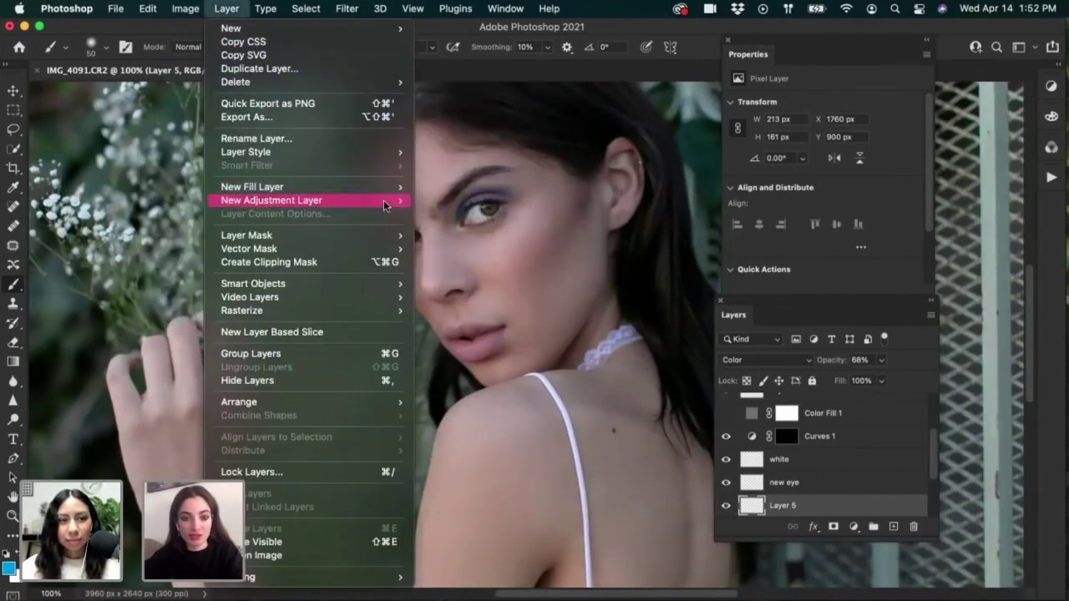
mouse_move(383, 200)
click(470, 278)
key(Return)
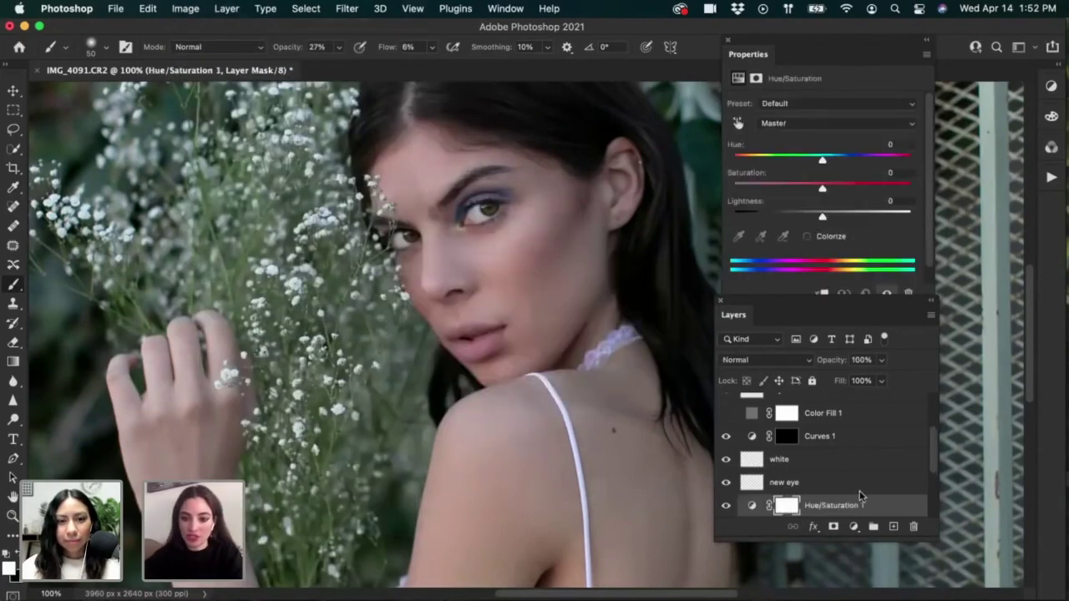
scroll(789, 483, up, 1)
scroll(929, 466, down, 3)
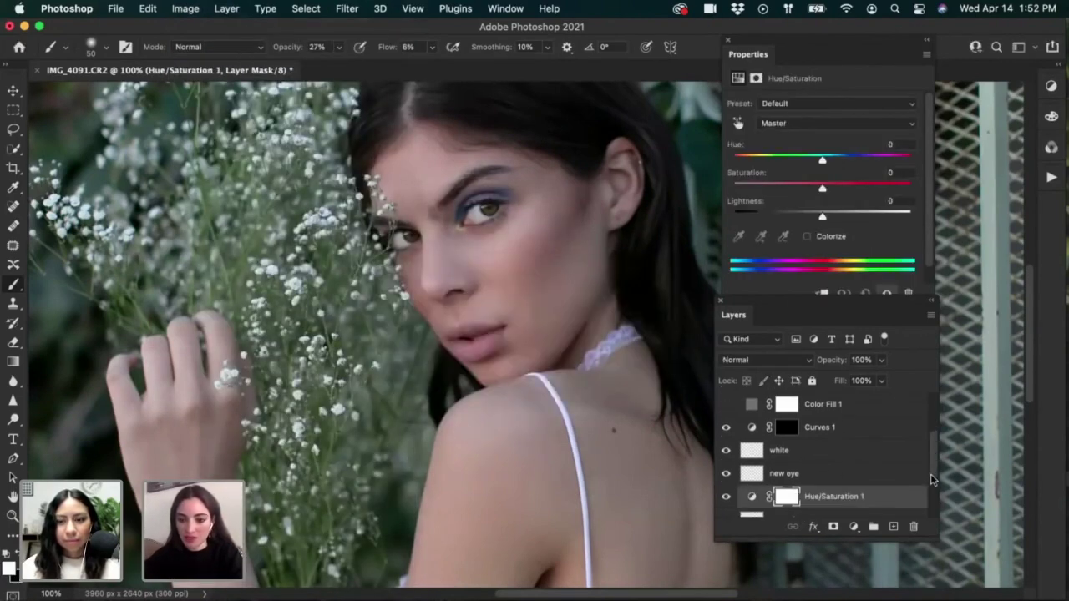
key(alt+bracketleft)
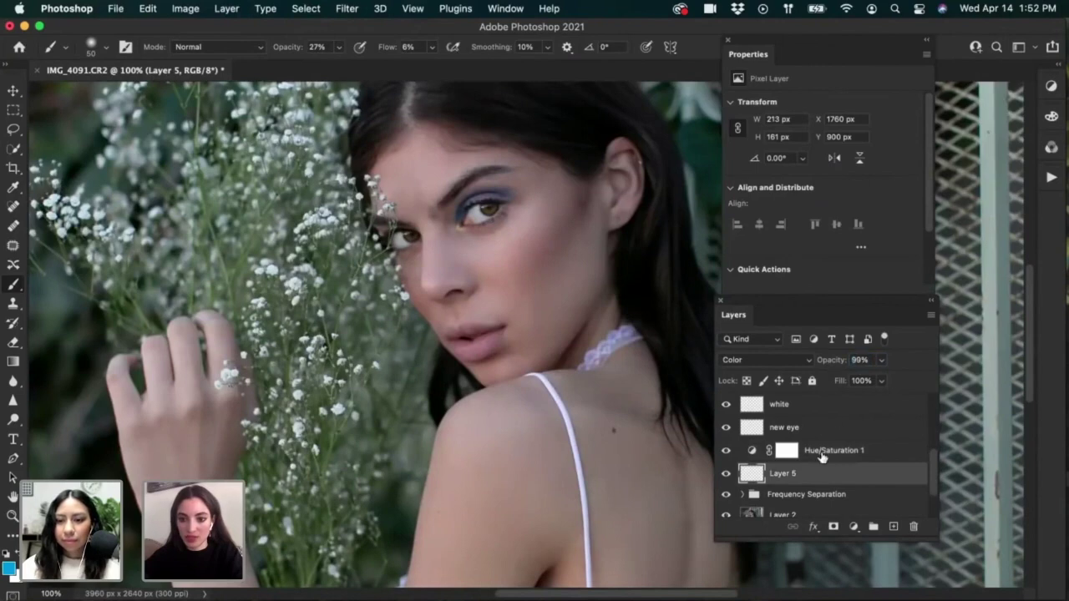
click(751, 452)
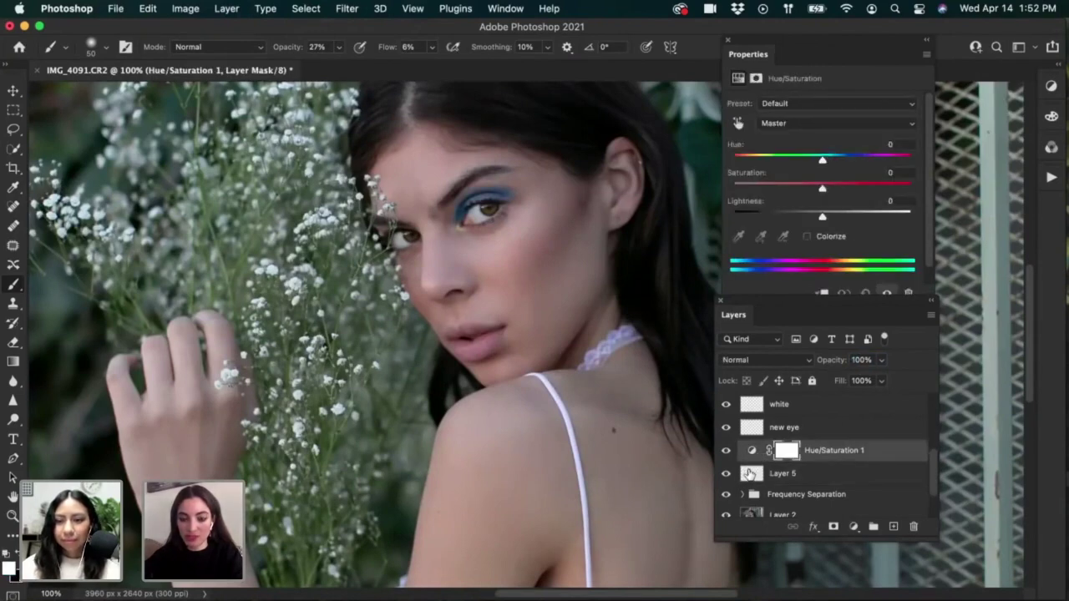
alt+click(750, 459)
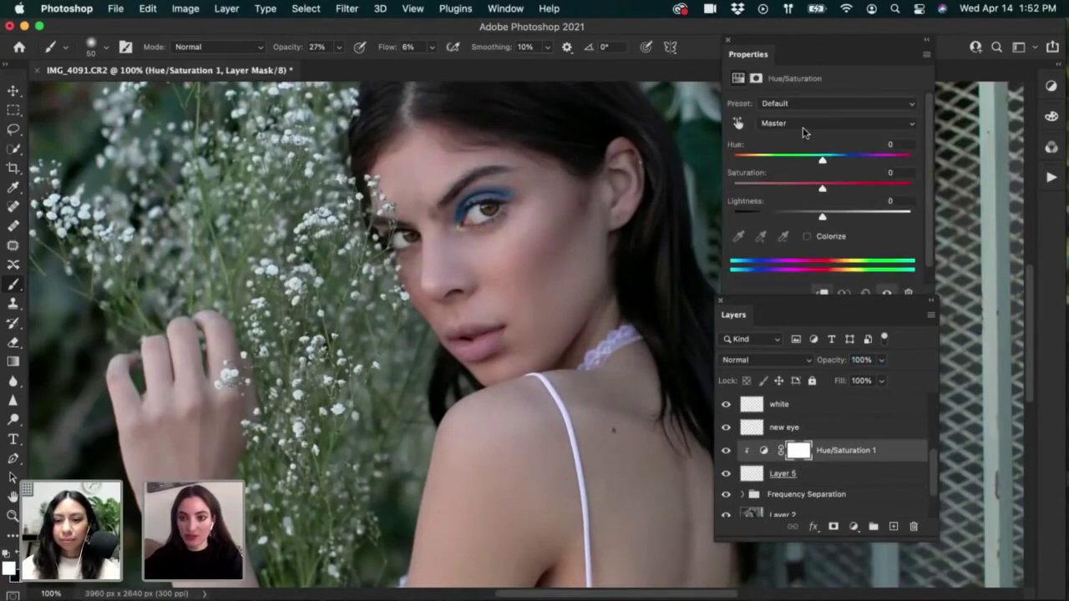
Step: Set the adjustment's saturation to +31 and hue to -16, comparing with Layer 5 hidden and shown
drag(821, 188, 871, 191)
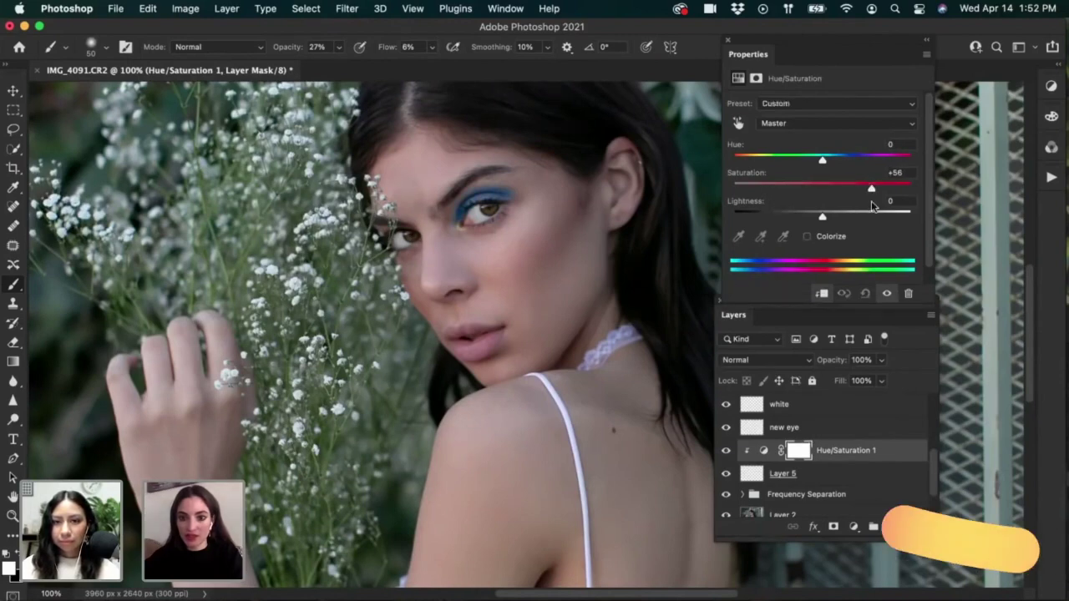
click(849, 185)
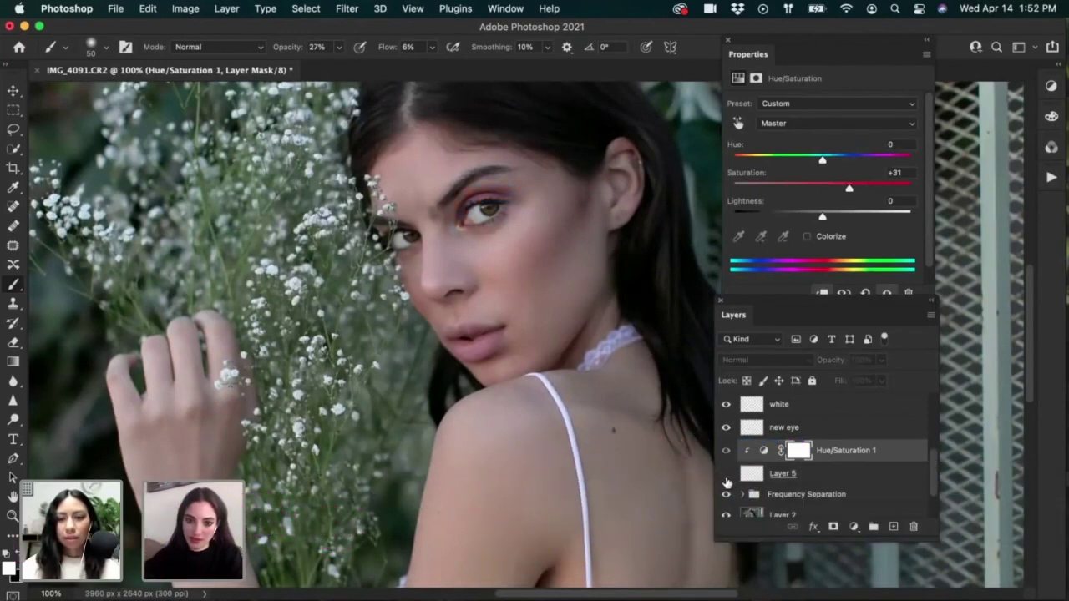
click(747, 473)
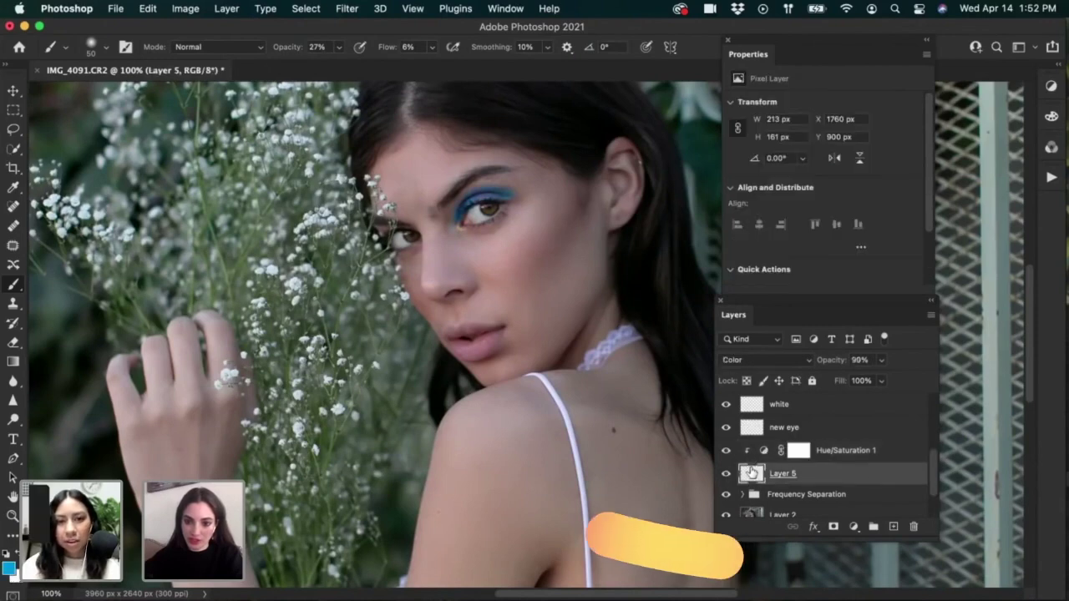
click(761, 452)
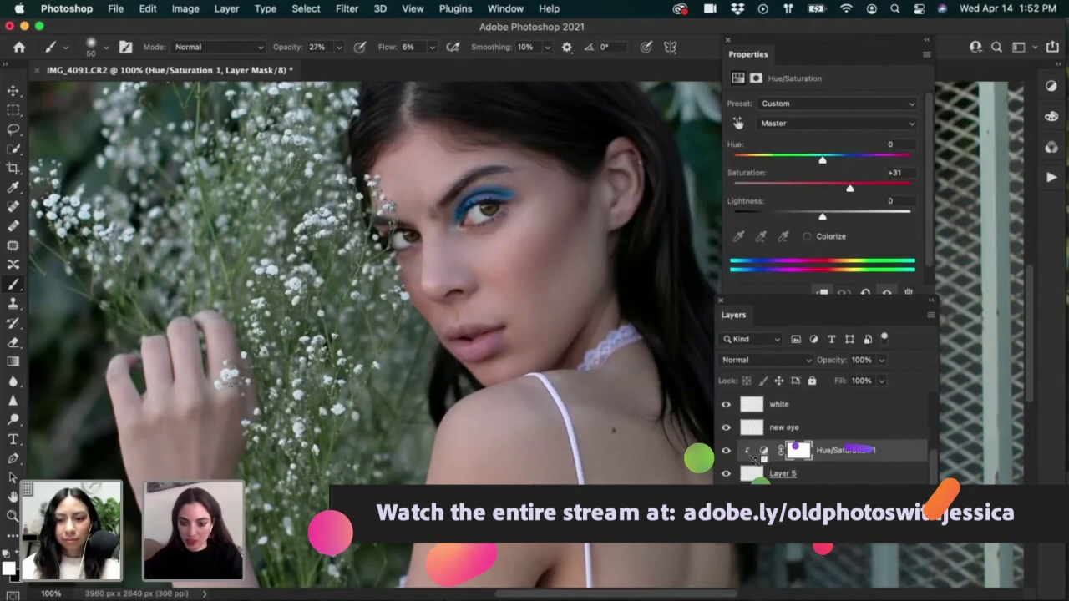
click(785, 123)
click(777, 123)
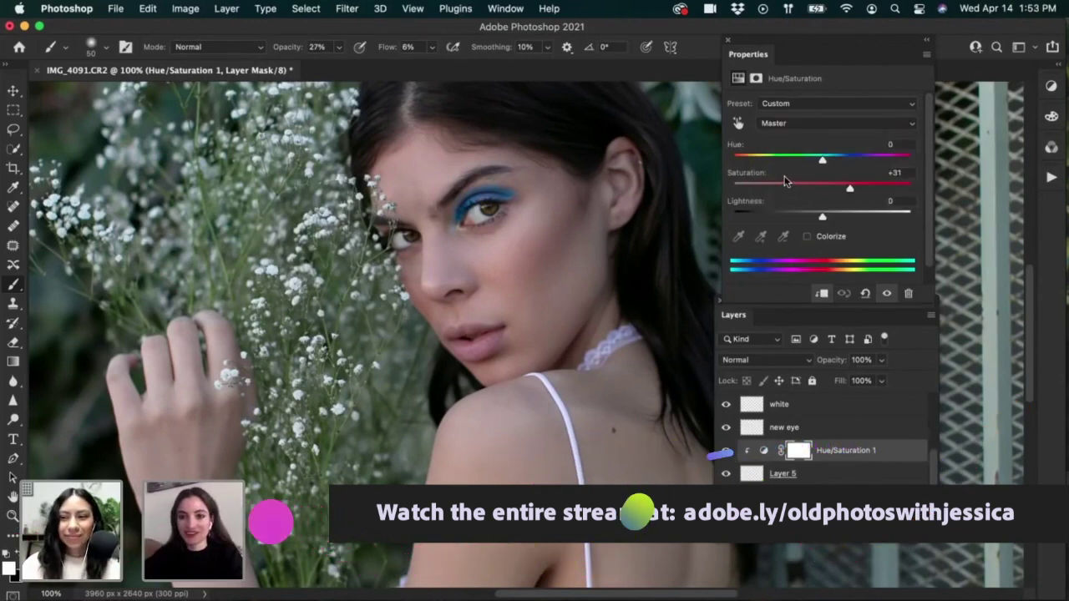
drag(822, 158, 753, 149)
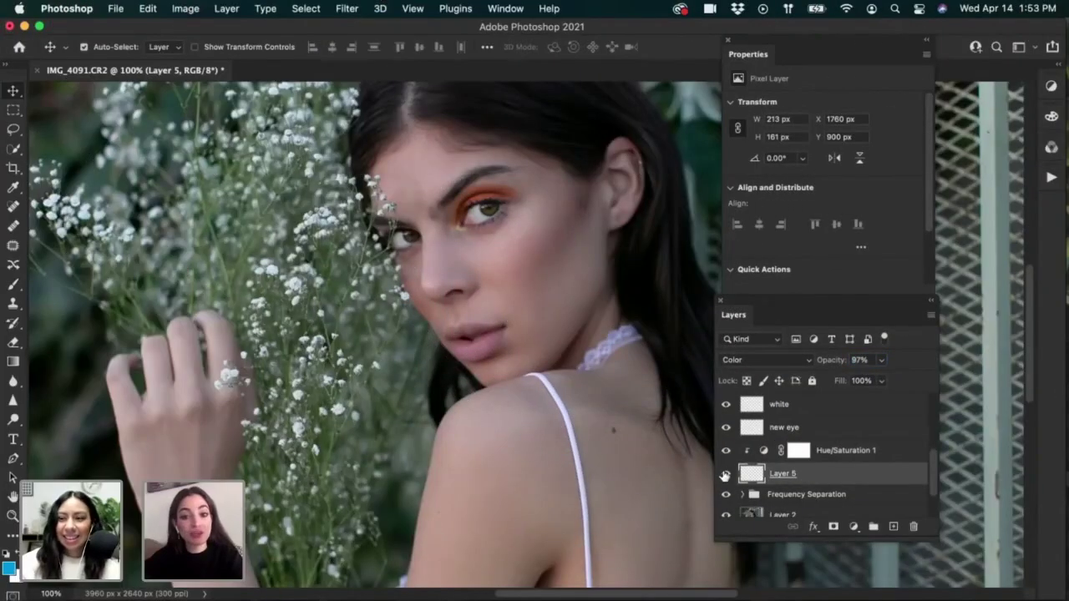
click(725, 473)
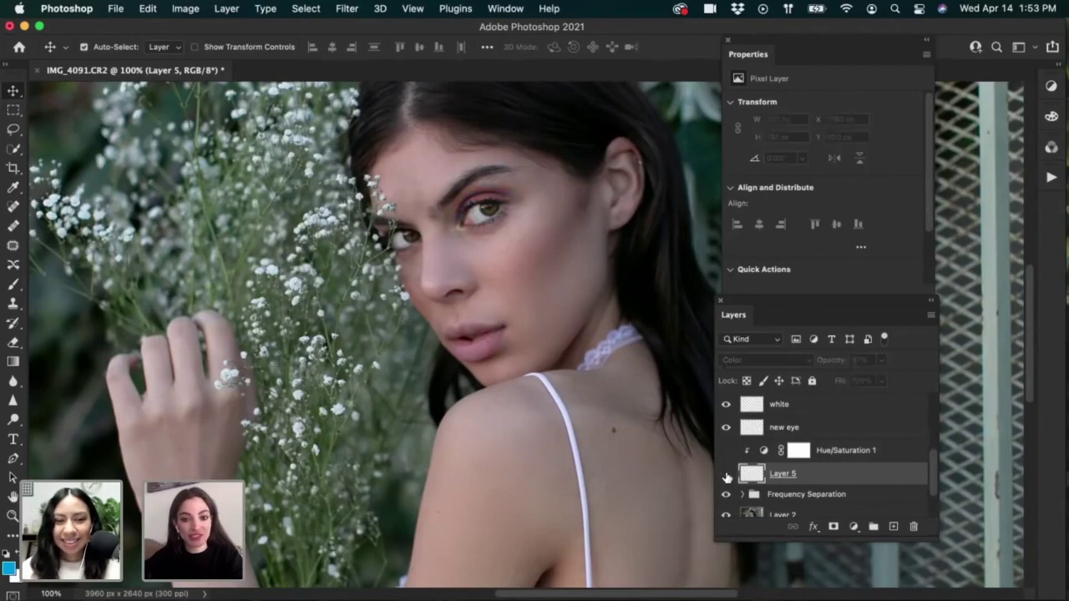
click(726, 473)
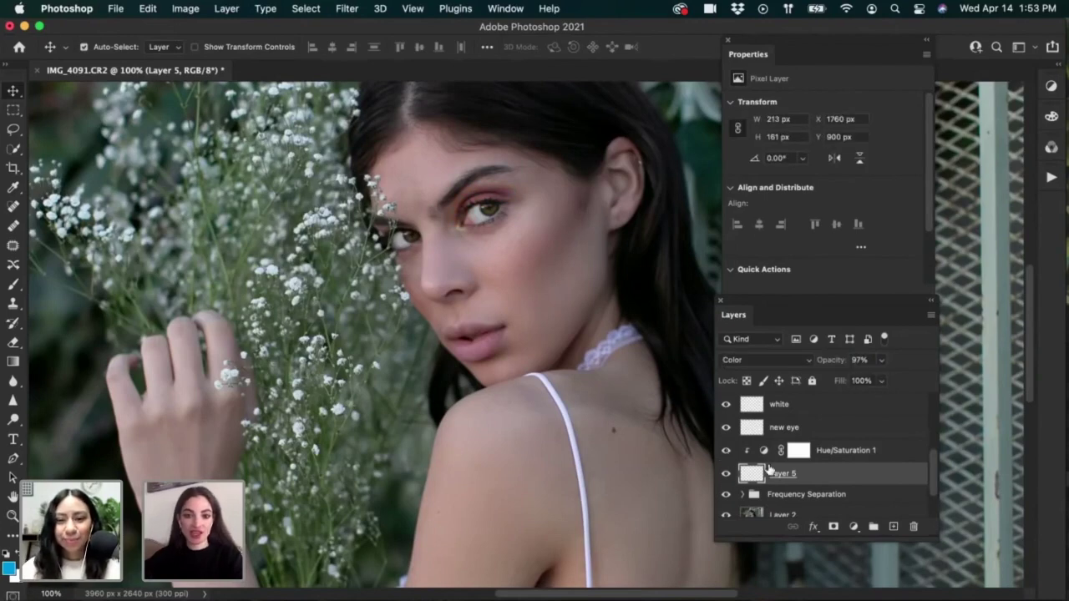
Step: Zoom out of the first portrait with Cmd+minus
key(super+minus)
key(super+minus)
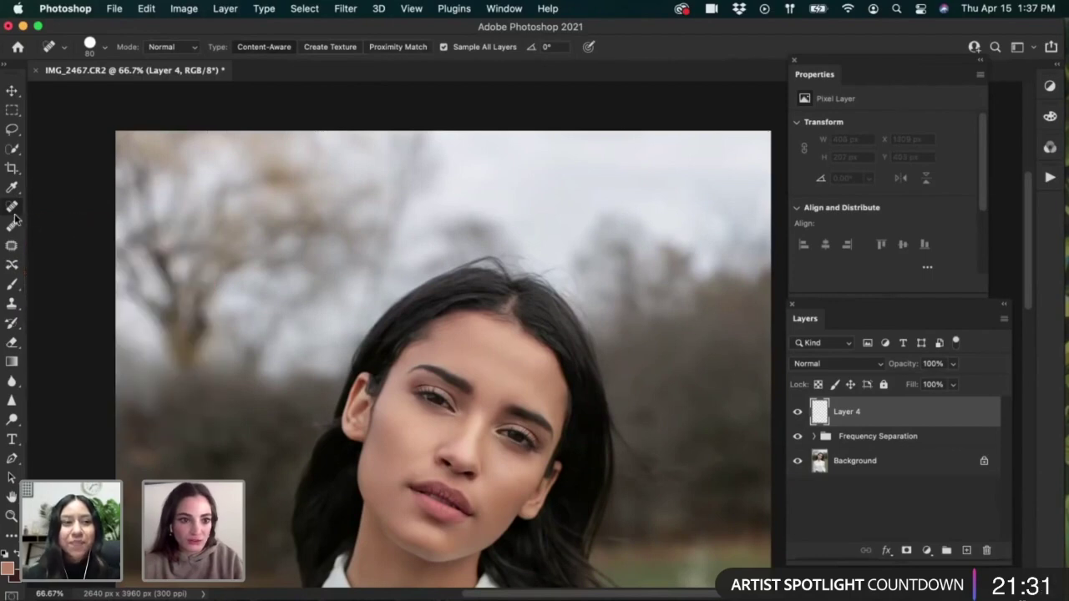
Step: Spot-heal the stray flyaway hairs above the head and along the hairline on Layer 4
click(482, 236)
click(522, 305)
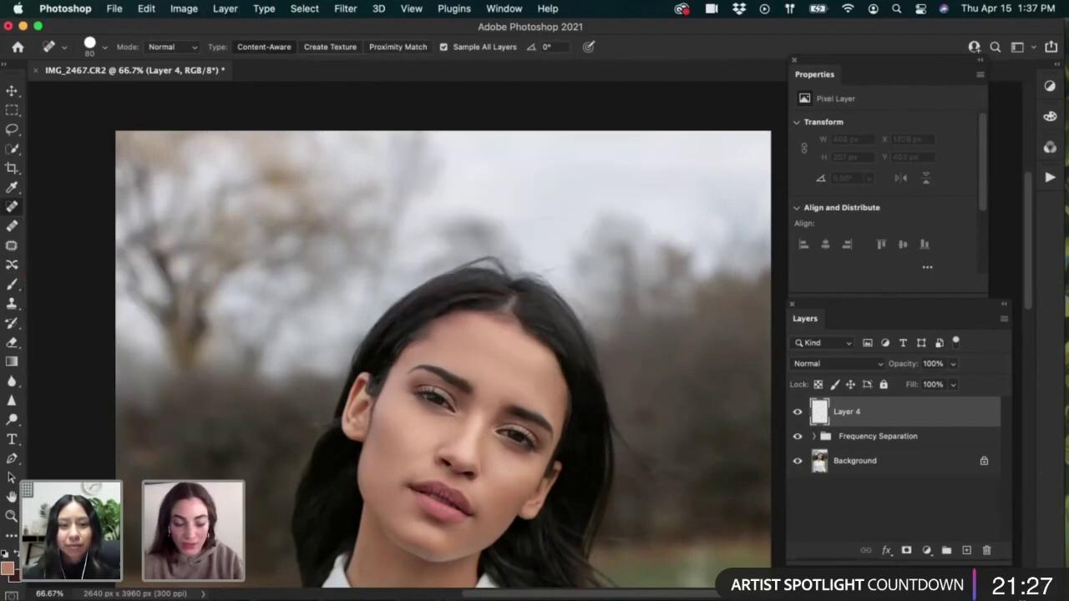
click(488, 255)
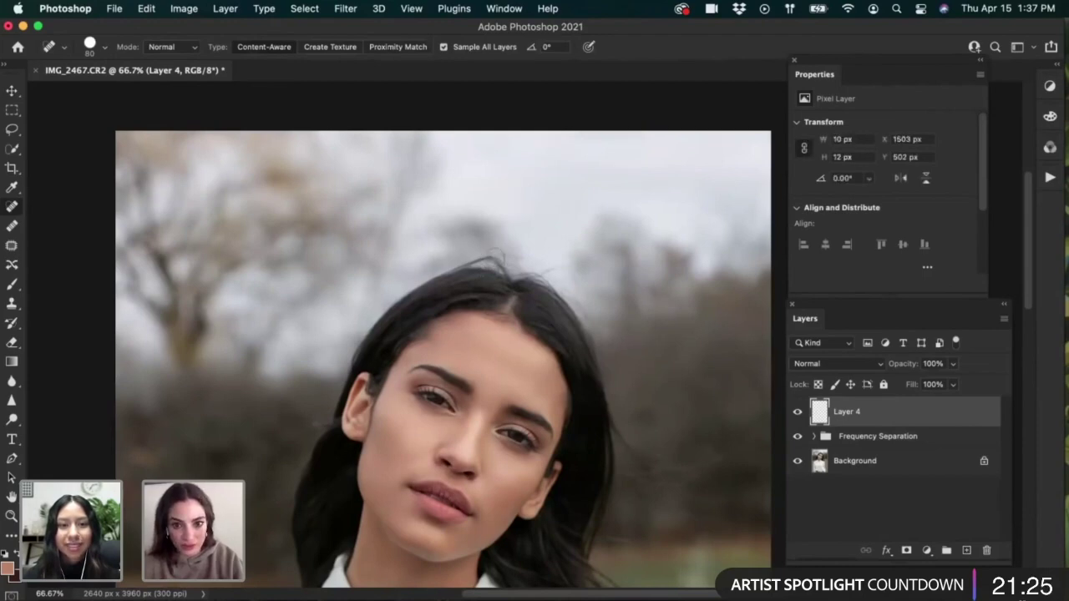
drag(470, 264, 500, 258)
click(504, 257)
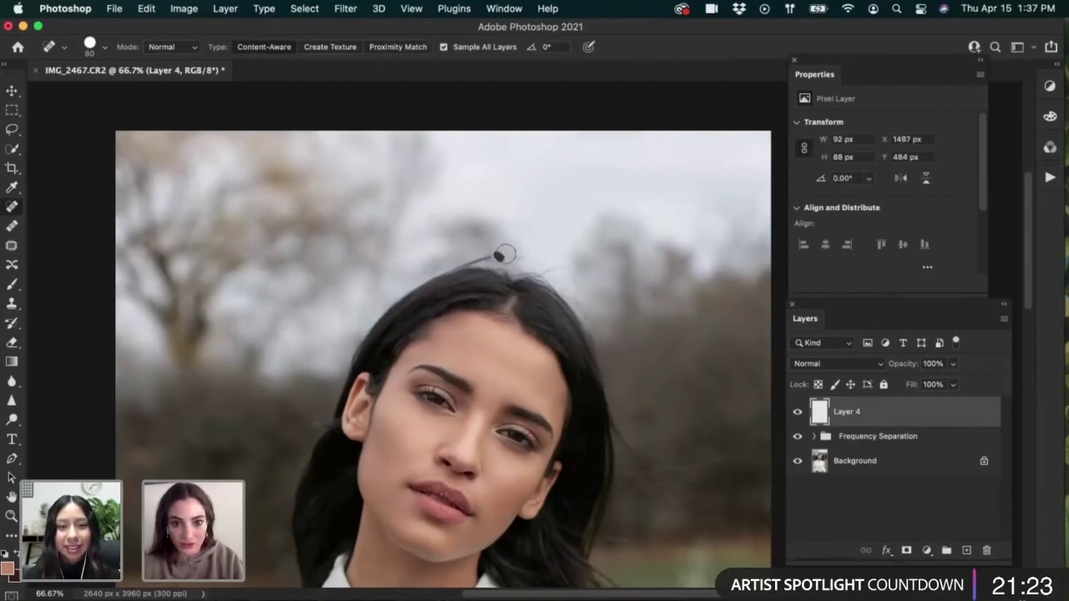
click(511, 260)
click(518, 264)
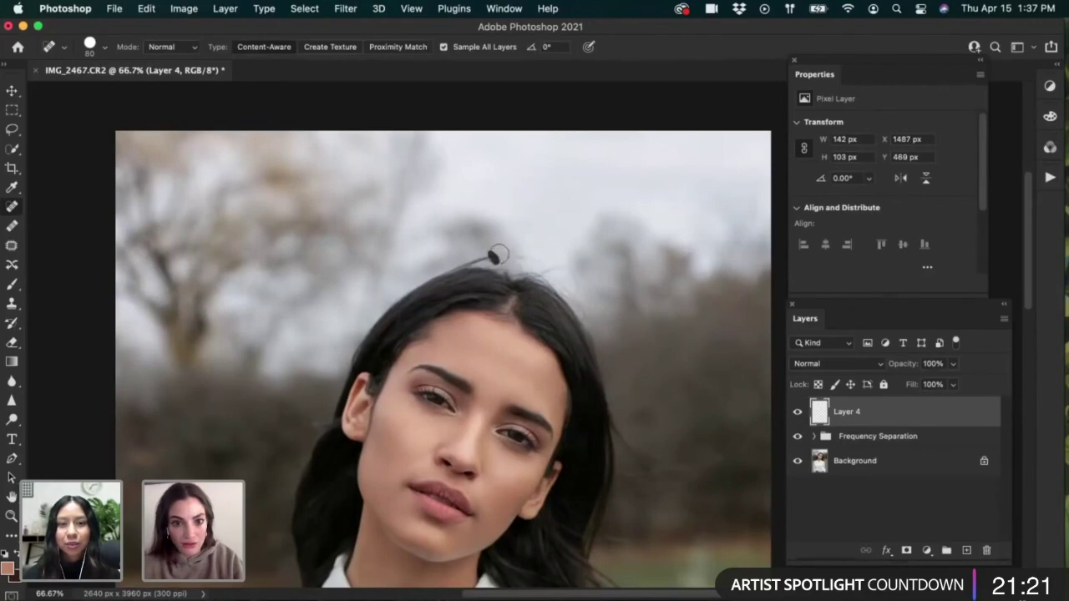
drag(496, 257, 459, 259)
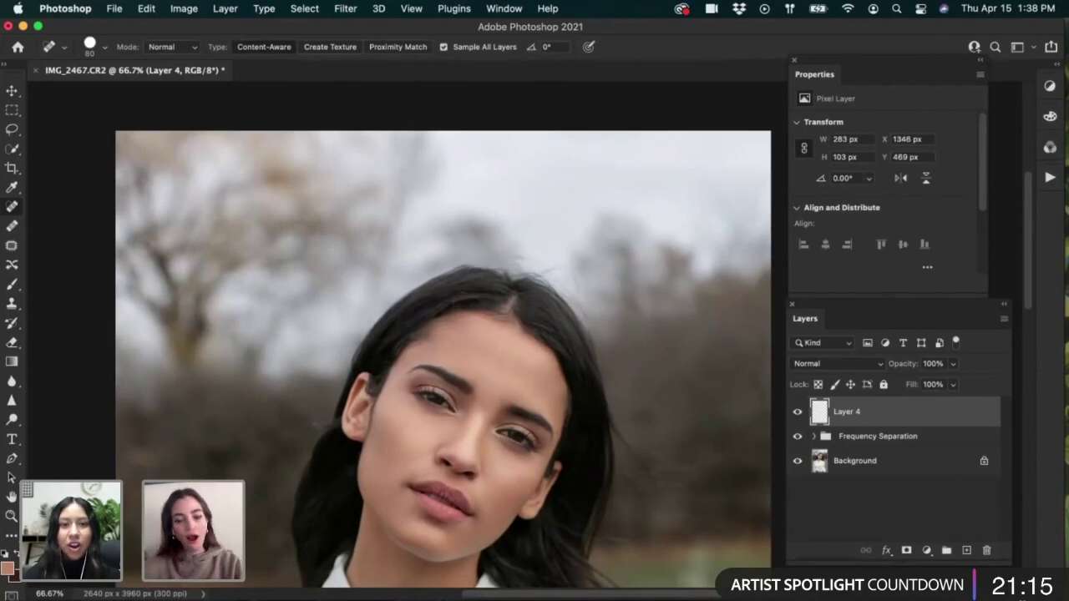
drag(479, 256, 527, 267)
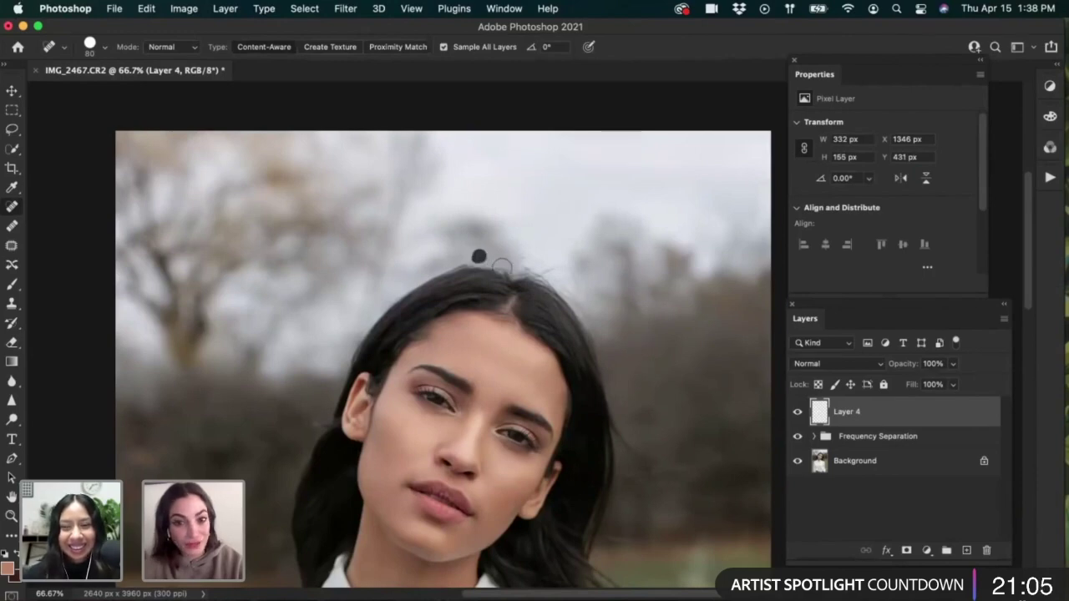
drag(469, 259, 447, 267)
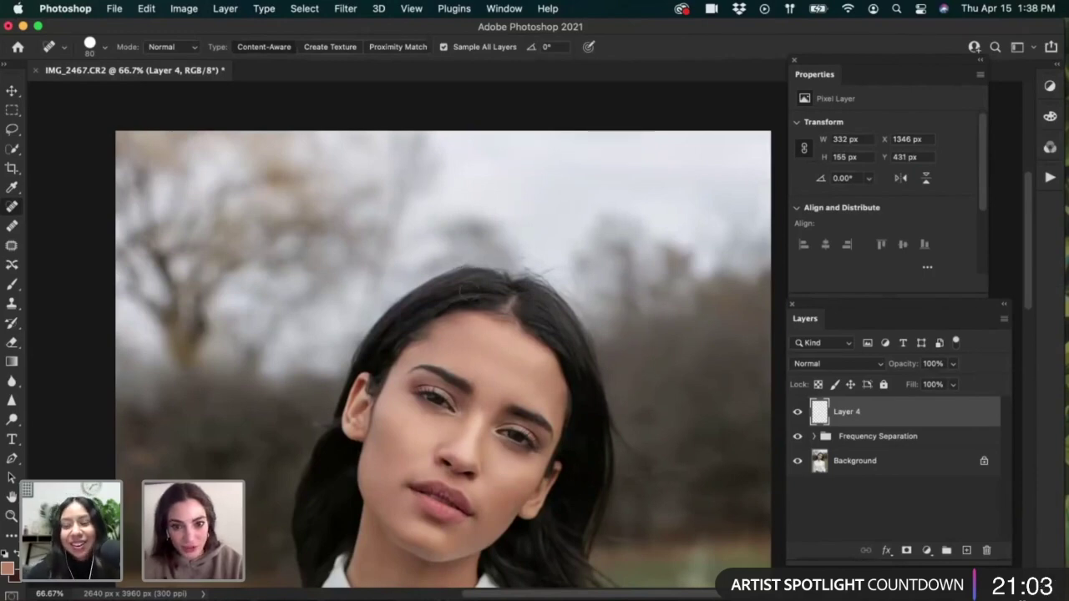
mouse_move(509, 257)
mouse_down()
mouse_move(502, 249)
mouse_move(510, 264)
mouse_up()
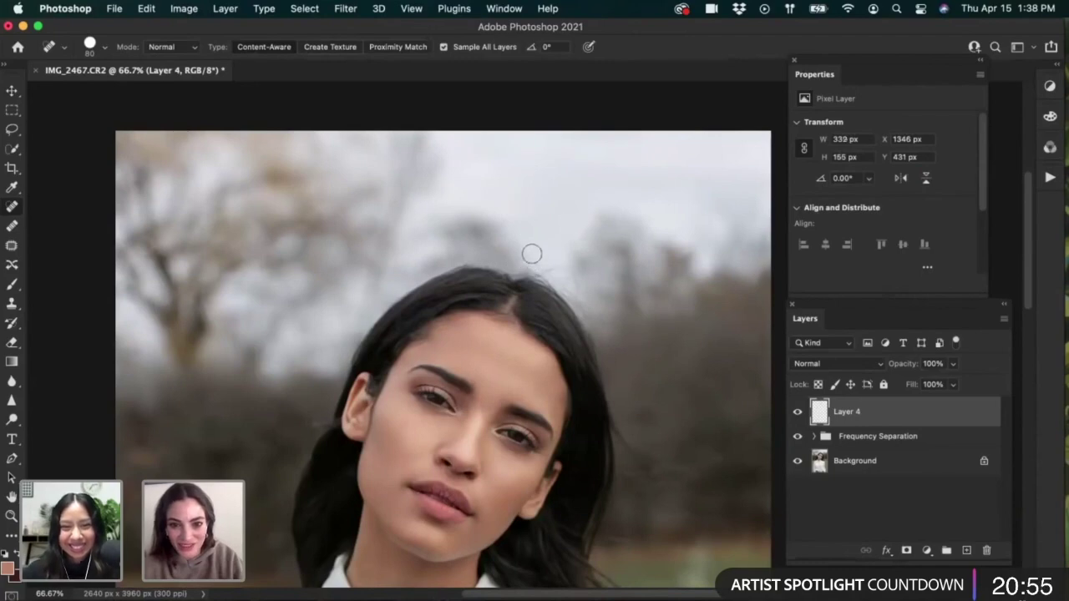
mouse_move(532, 254)
mouse_down()
mouse_move(575, 283)
mouse_move(570, 269)
mouse_move(577, 296)
mouse_move(572, 271)
mouse_move(544, 268)
mouse_move(567, 272)
mouse_move(525, 258)
mouse_up()
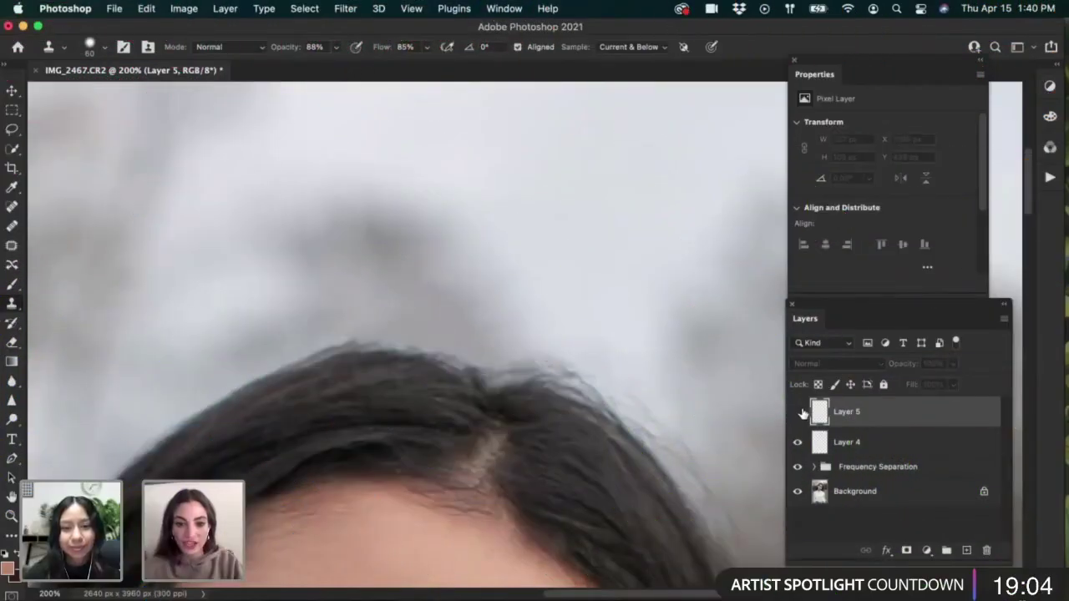
Step: Clone sky over the hairline on Layer 5 with a smaller Clone Stamp brush at 21%, then about 8% opacity
click(799, 412)
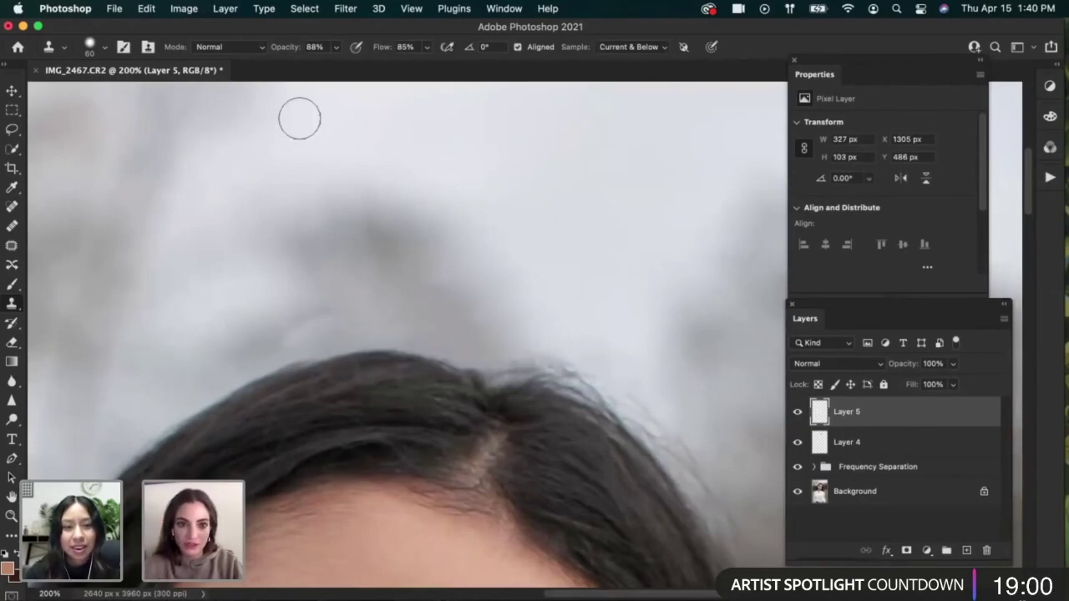
click(335, 47)
drag(308, 64, 286, 64)
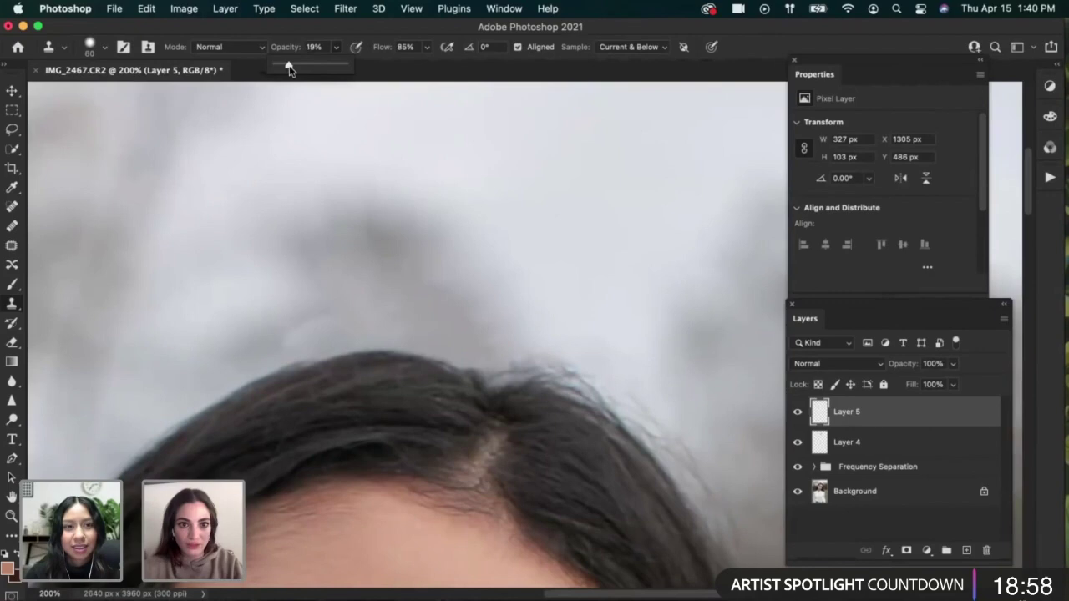
mouse_move(531, 353)
mouse_down()
mouse_move(558, 356)
mouse_move(516, 357)
mouse_move(542, 324)
mouse_up()
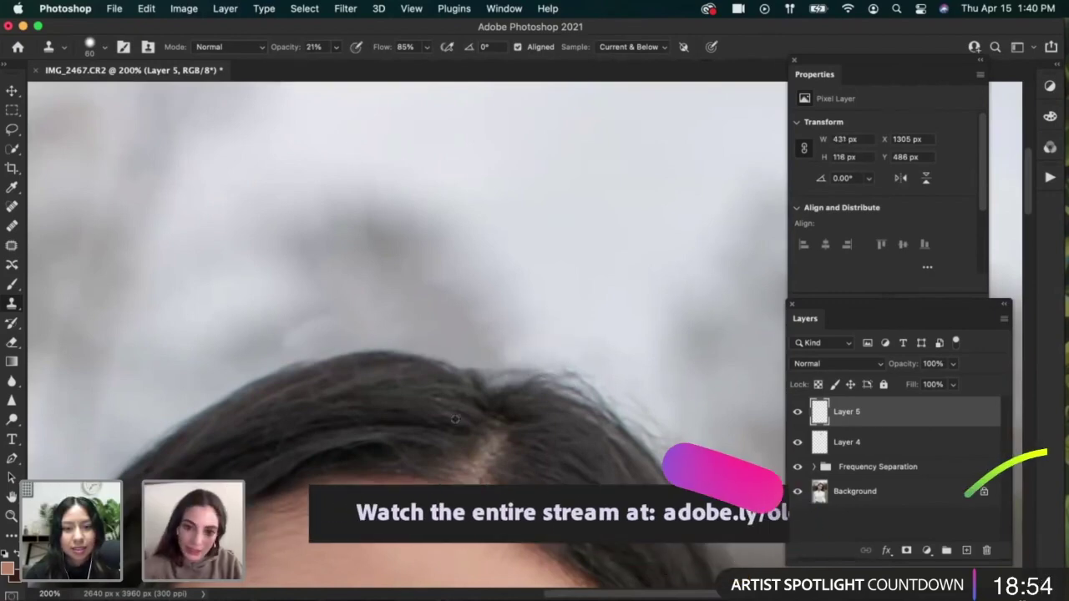
key(bracketleft)
key(bracketleft)
key(bracketleft)
mouse_move(560, 368)
mouse_down()
mouse_move(526, 362)
mouse_move(593, 382)
mouse_move(587, 340)
mouse_move(542, 360)
mouse_move(623, 389)
mouse_move(594, 332)
mouse_move(640, 386)
mouse_move(647, 368)
mouse_move(590, 349)
mouse_move(656, 410)
mouse_move(666, 406)
mouse_move(534, 286)
mouse_move(515, 356)
mouse_move(518, 323)
mouse_up()
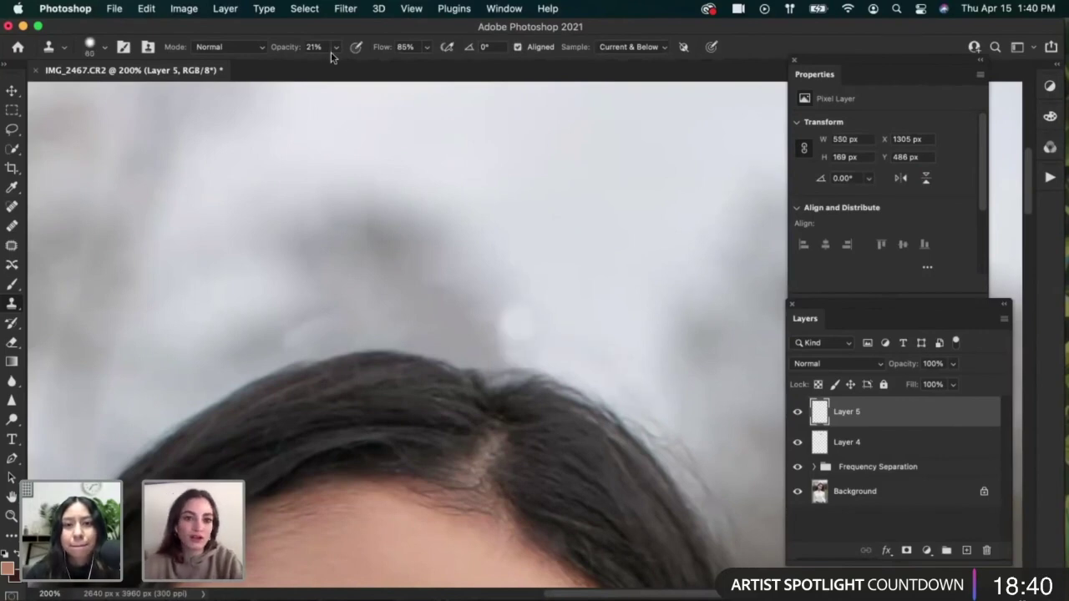
drag(335, 47, 325, 66)
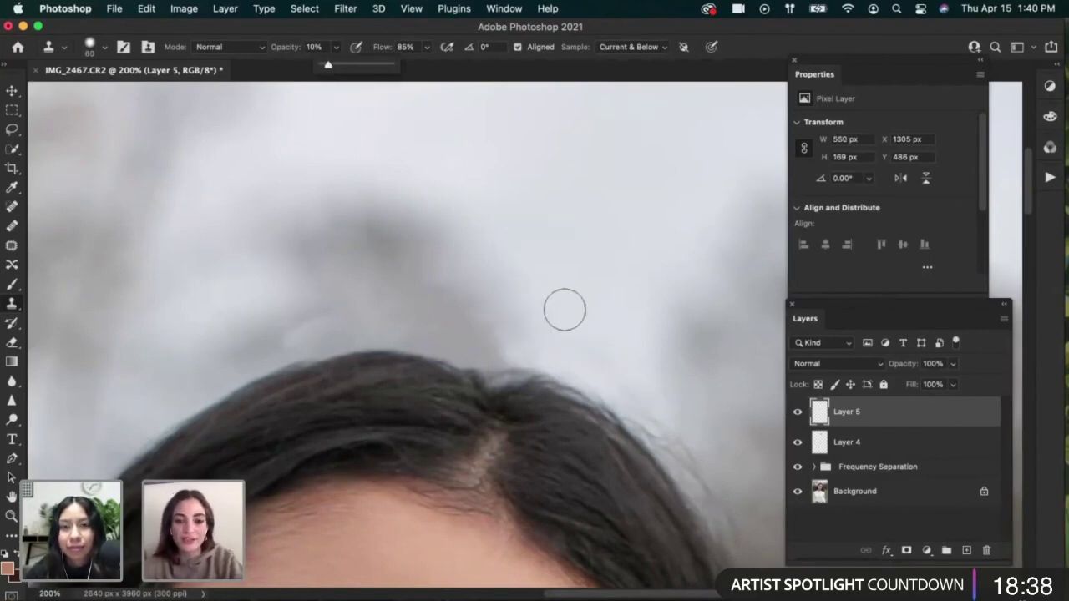
mouse_move(528, 328)
mouse_down()
mouse_move(505, 344)
mouse_move(542, 327)
mouse_move(542, 340)
mouse_move(507, 353)
mouse_move(543, 294)
mouse_move(511, 351)
mouse_move(541, 242)
mouse_move(505, 350)
mouse_move(527, 347)
mouse_move(500, 329)
mouse_move(535, 351)
mouse_move(480, 330)
mouse_move(519, 350)
mouse_up()
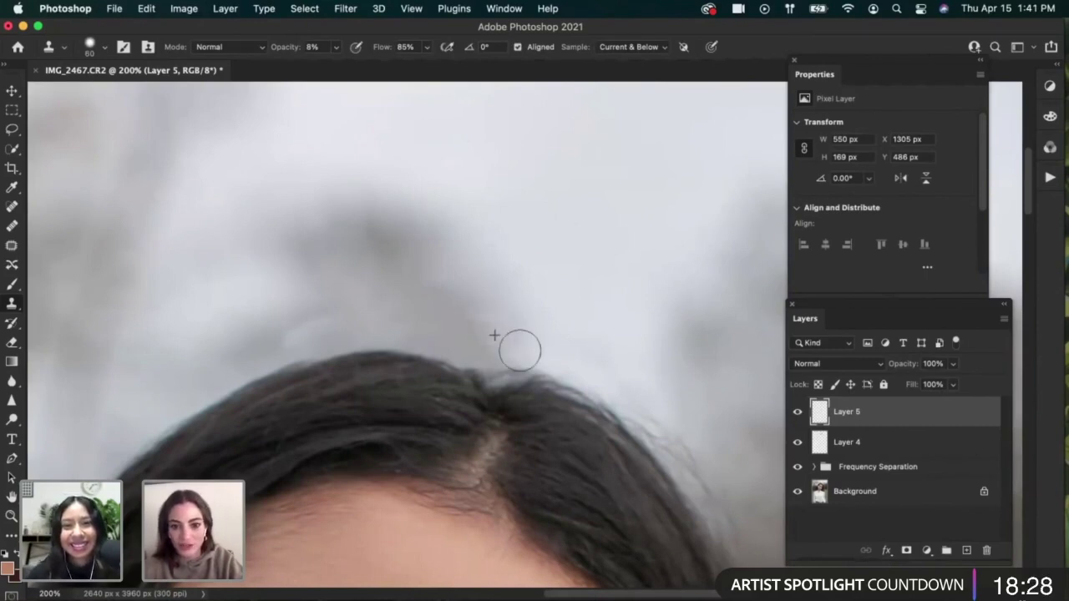
Step: Zoom out from 200% to 33.3% to view the whole retouched portrait
key(super+minus)
key(super+minus)
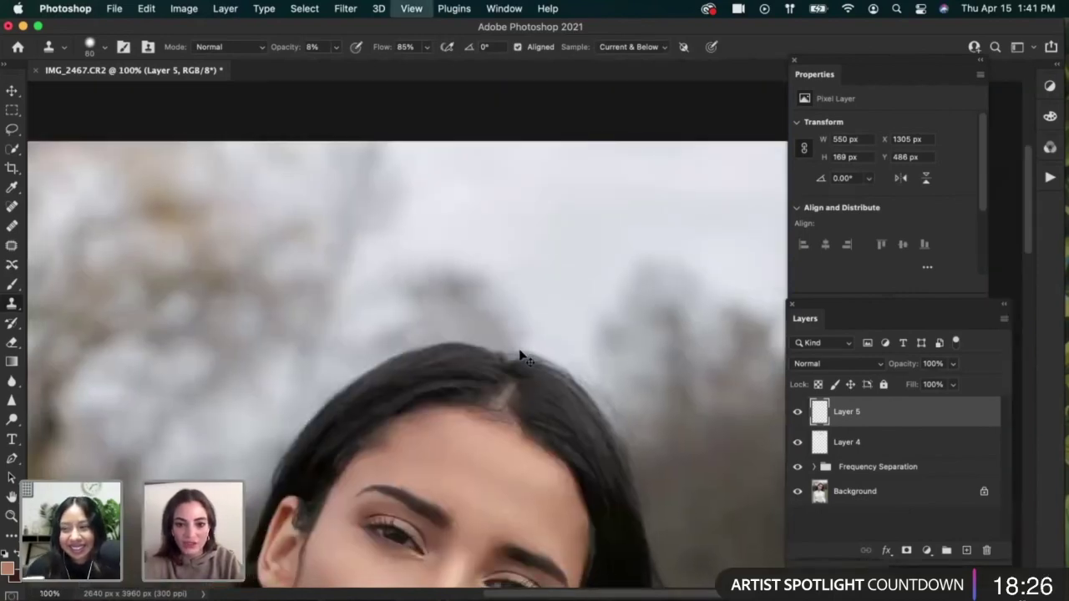
key(super+minus)
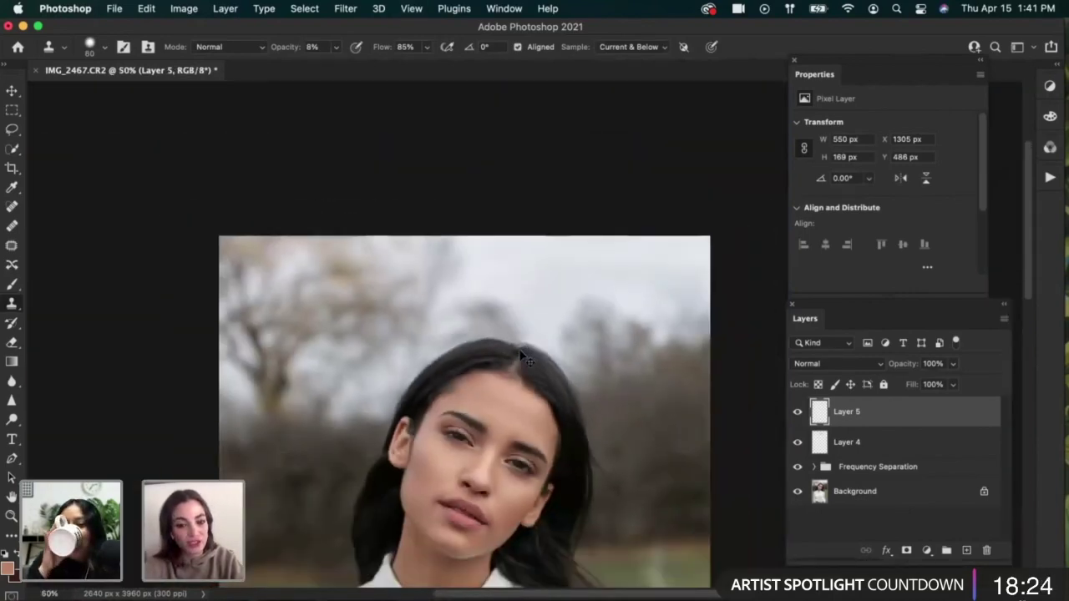
key(super+minus)
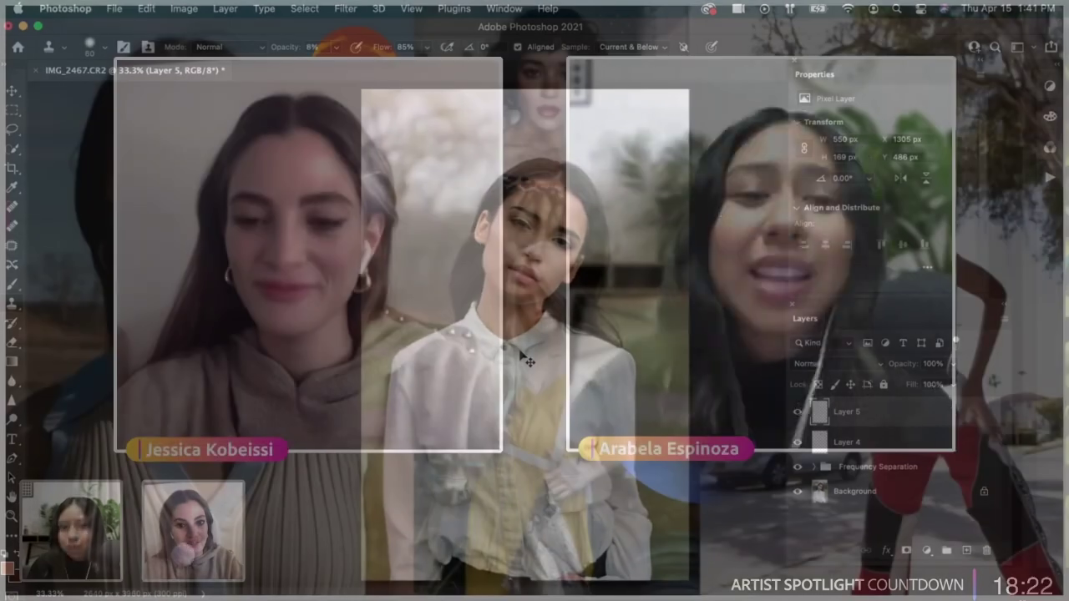